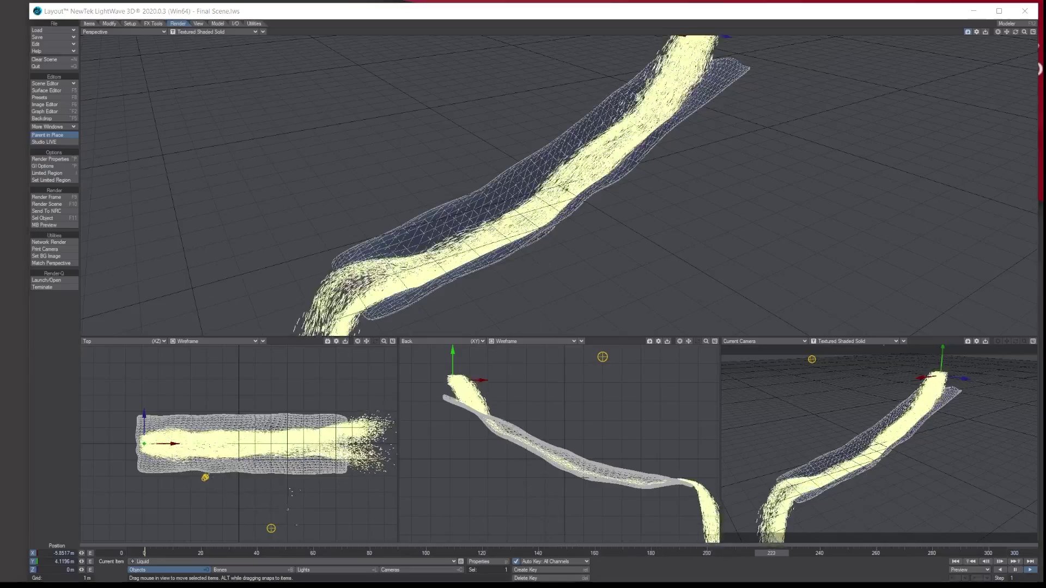
# Step: Play the P4 example render, close it, and rewind the finished scene's animation to the first frame
pyautogui.moveTo(1043, 74); pyautogui.dragTo(407, 44)
pyautogui.click(493, 363)
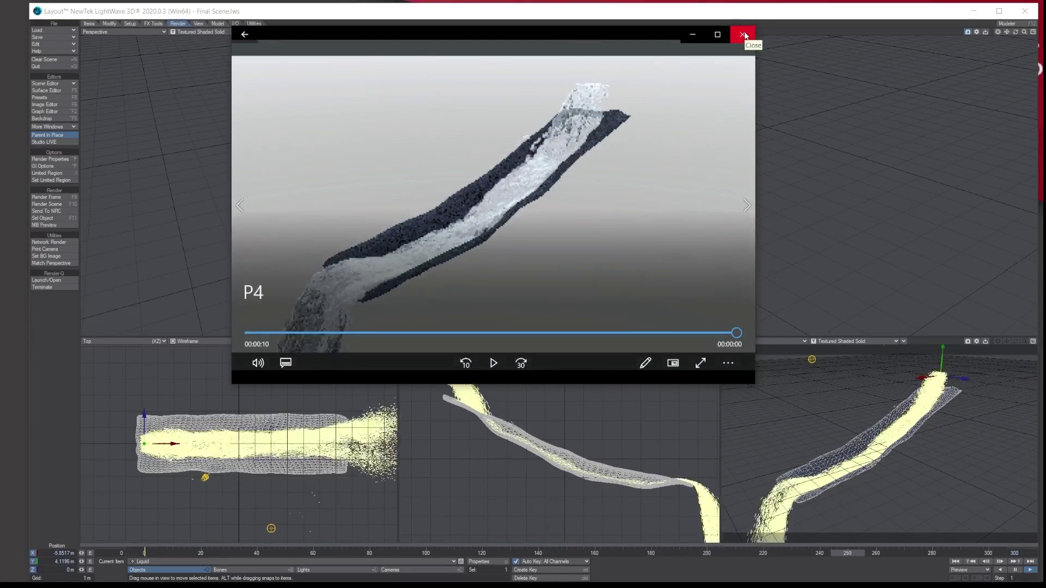
pyautogui.click(742, 34)
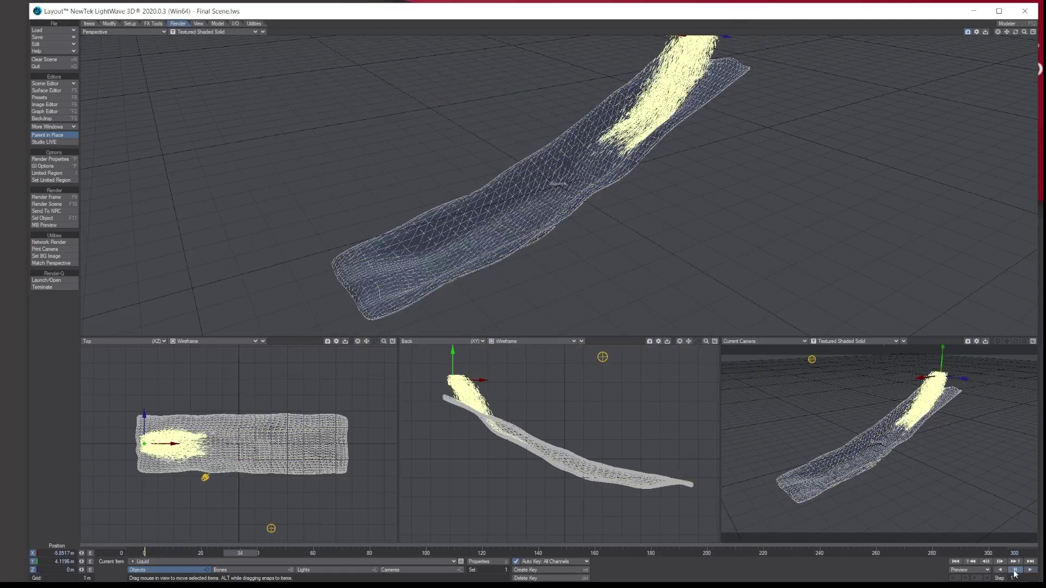
pyautogui.click(955, 562)
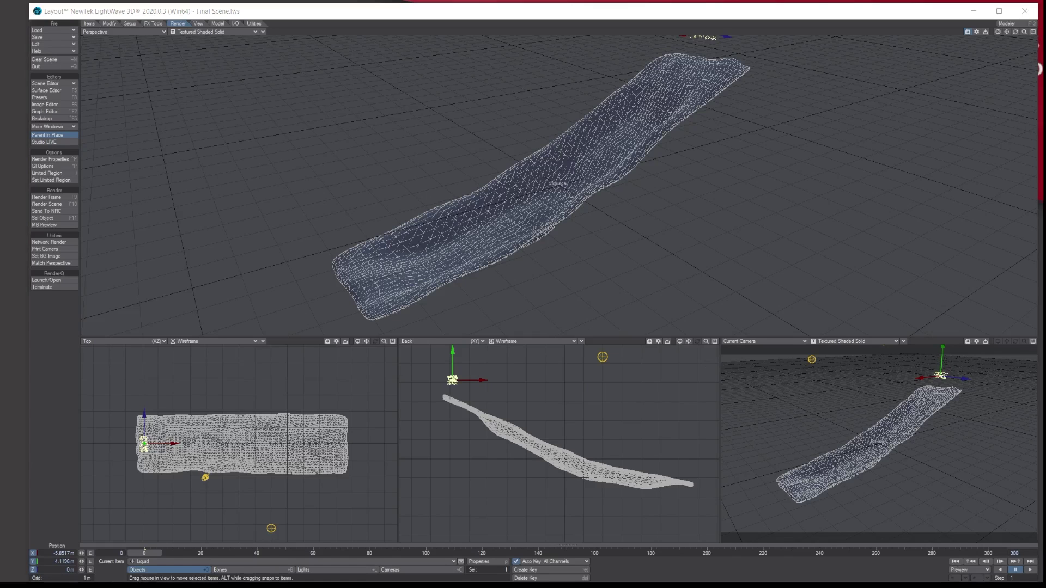
# Step: Clear the current scene without saving it and load the "Start here" scene
pyautogui.hotkey('ctrl', 'n')
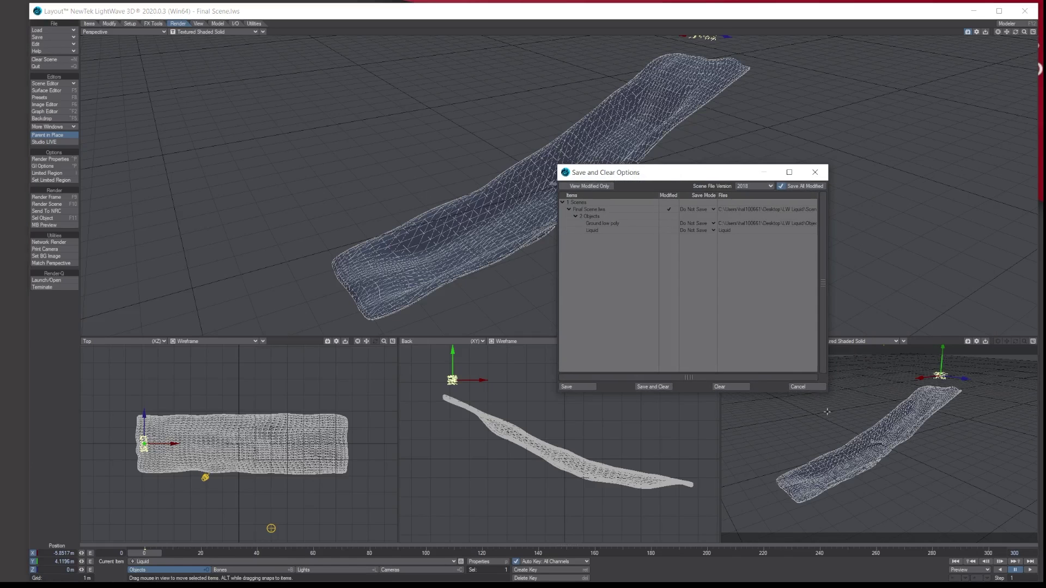
pyautogui.click(731, 388)
pyautogui.click(57, 31)
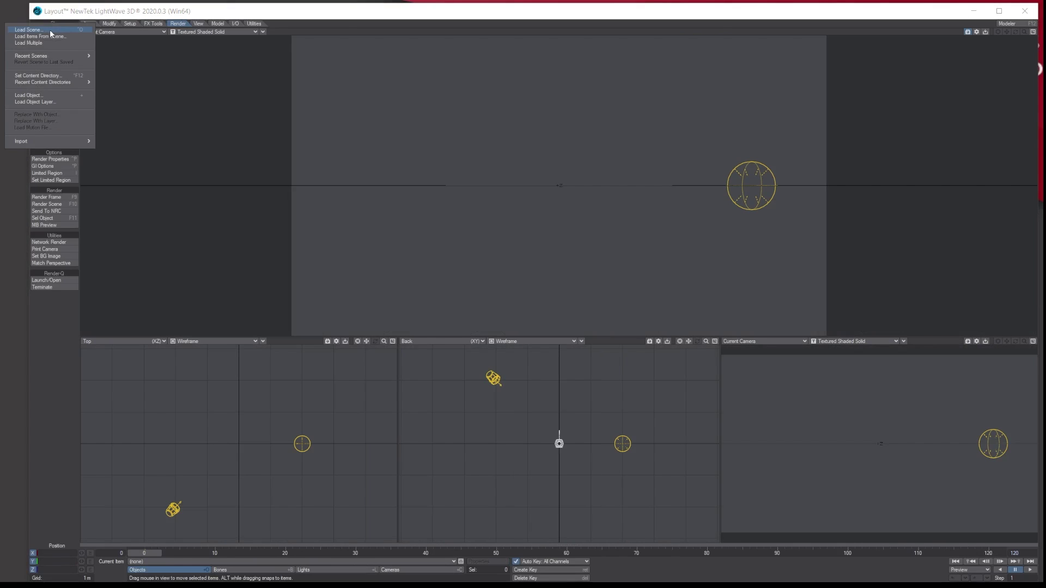
pyautogui.click(50, 31)
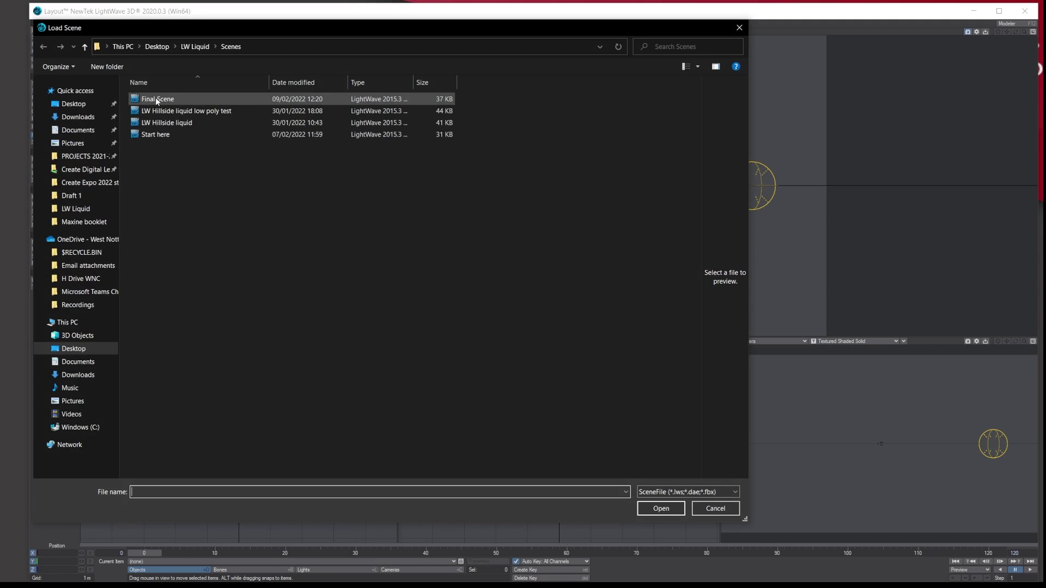
pyautogui.click(157, 134)
pyautogui.click(665, 509)
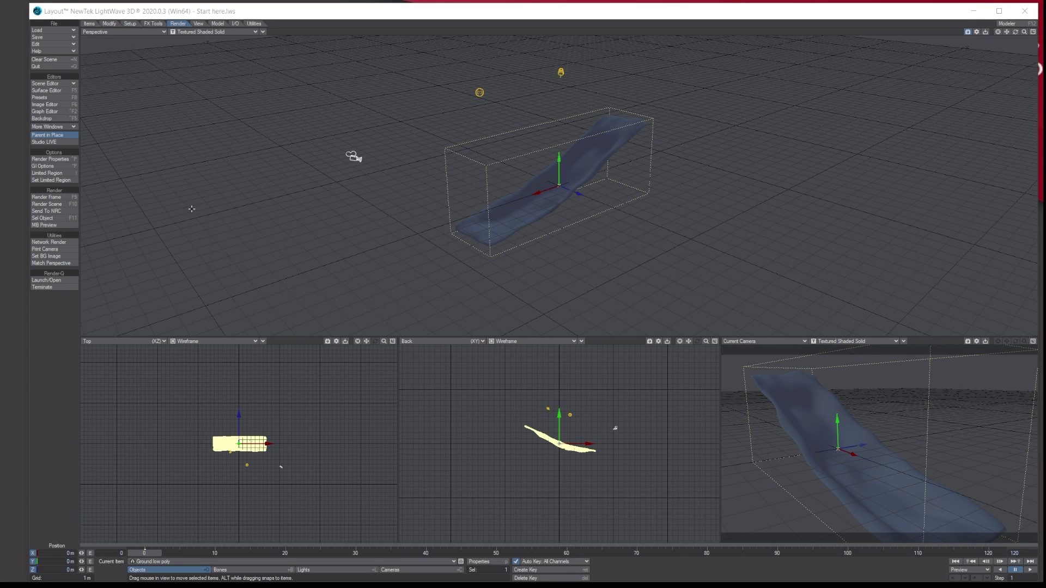
# Step: Add an HV particle emitter named "Liquid" to the scene
pyautogui.click(95, 24)
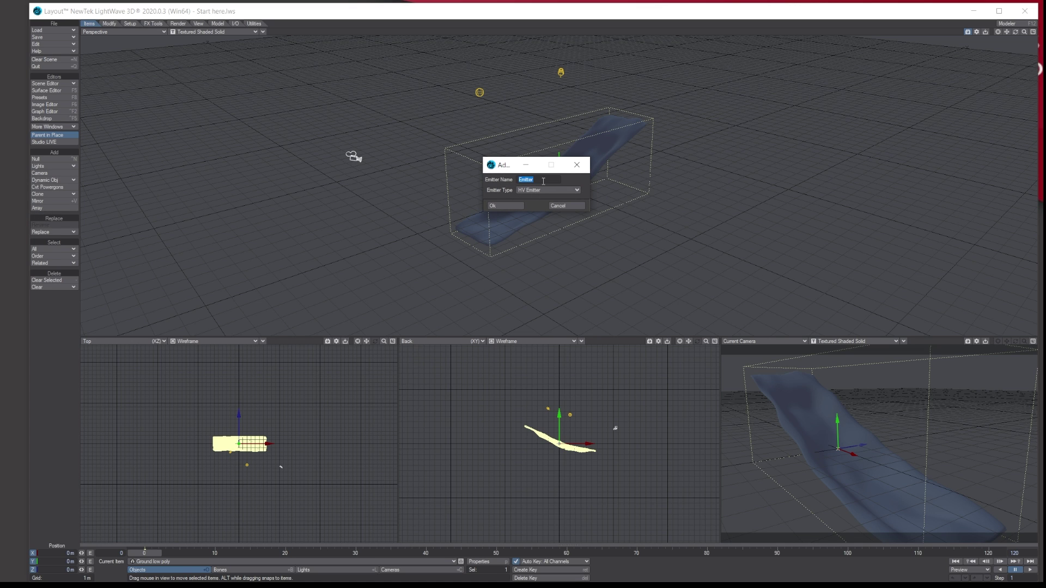
pyautogui.click(550, 180)
pyautogui.write('Liquid')
pyautogui.click(509, 206)
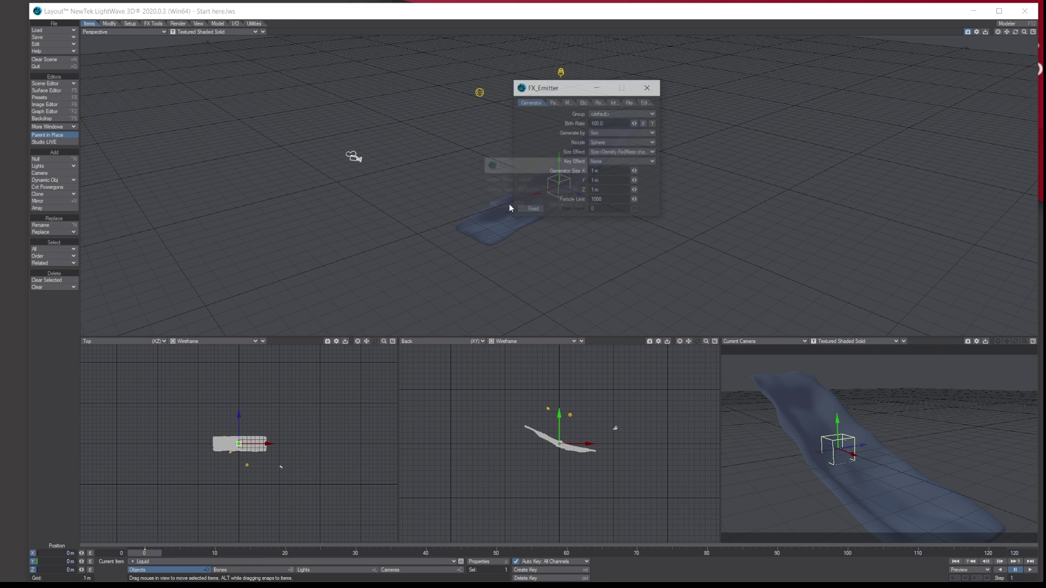
# Step: Set the Liquid emitter's birth rate to 200 particles, generated by Frame
pyautogui.moveTo(554, 89); pyautogui.dragTo(306, 88)
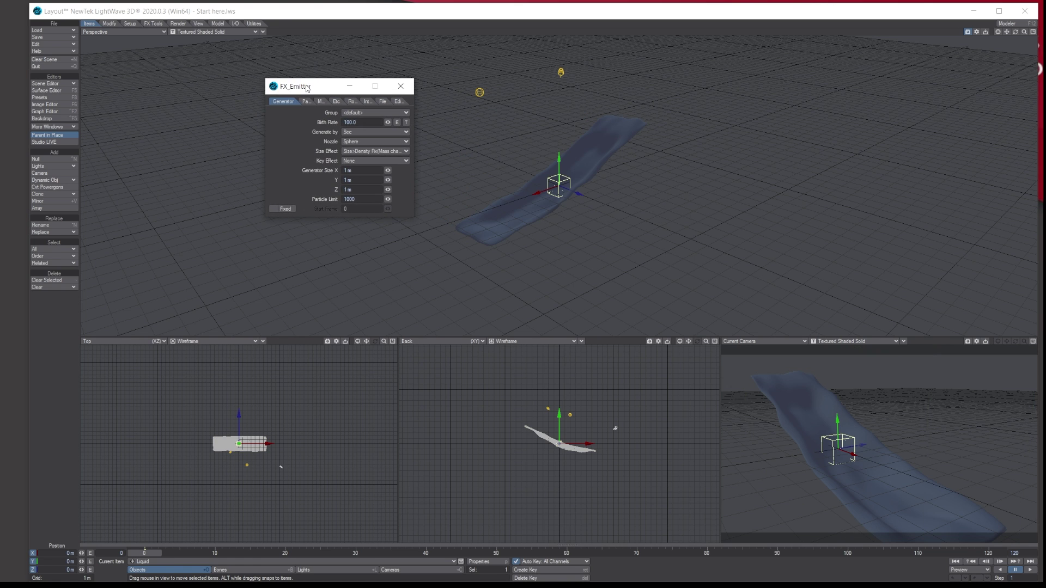
pyautogui.click(351, 122)
pyautogui.write('200')
pyautogui.click(354, 133)
pyautogui.click(354, 123)
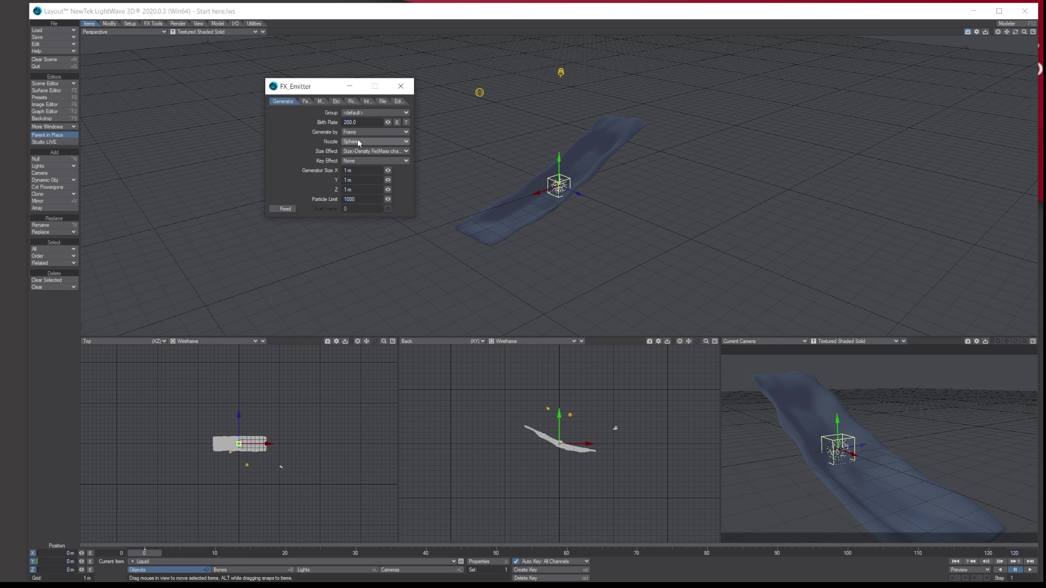
# Step: Set the emitter's nozzle to Box and its size effect to Size(no change)
pyautogui.click(358, 139)
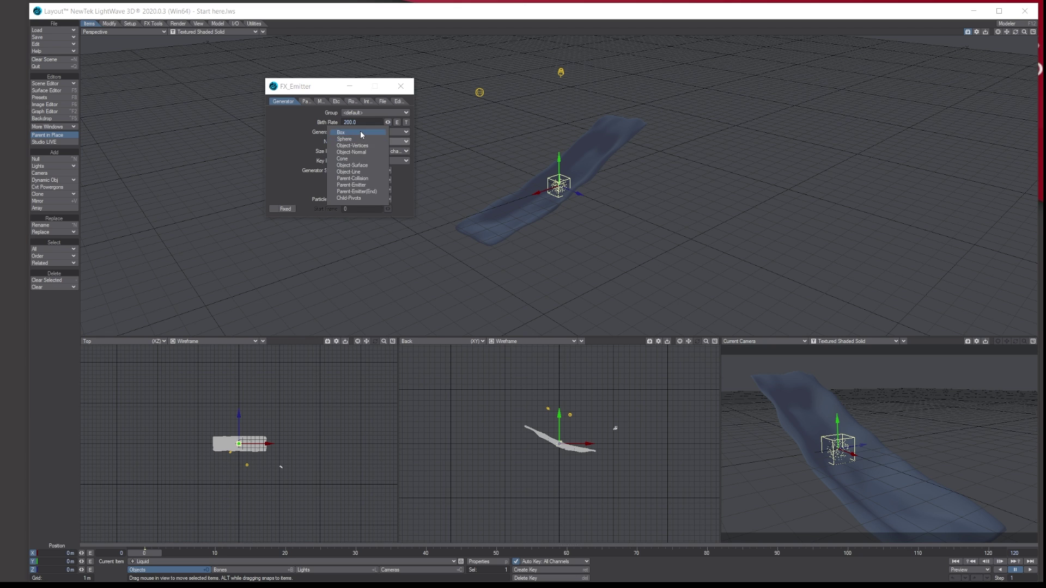
pyautogui.click(361, 131)
pyautogui.click(368, 150)
pyautogui.click(367, 146)
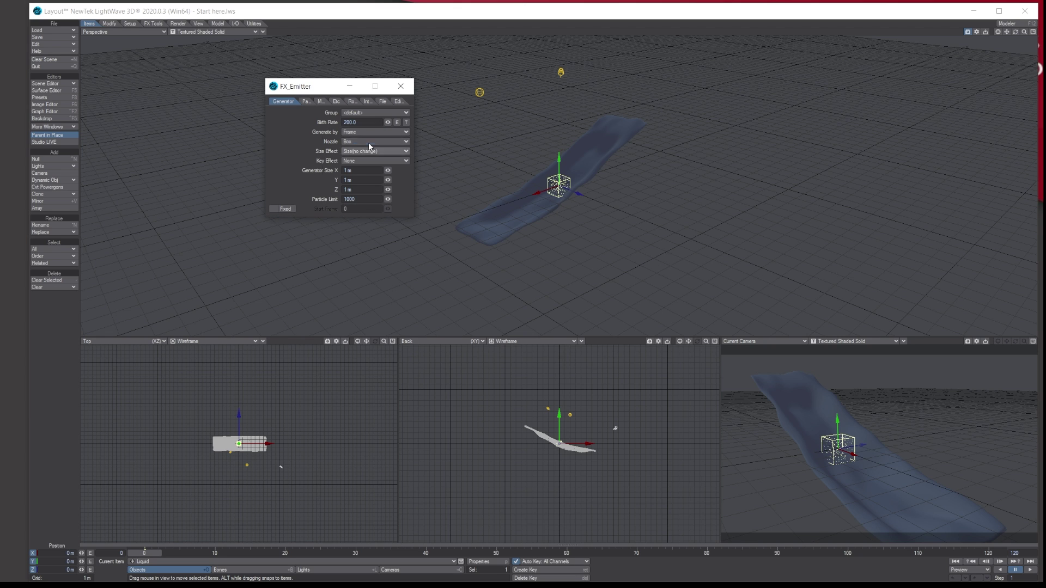
pyautogui.click(359, 171)
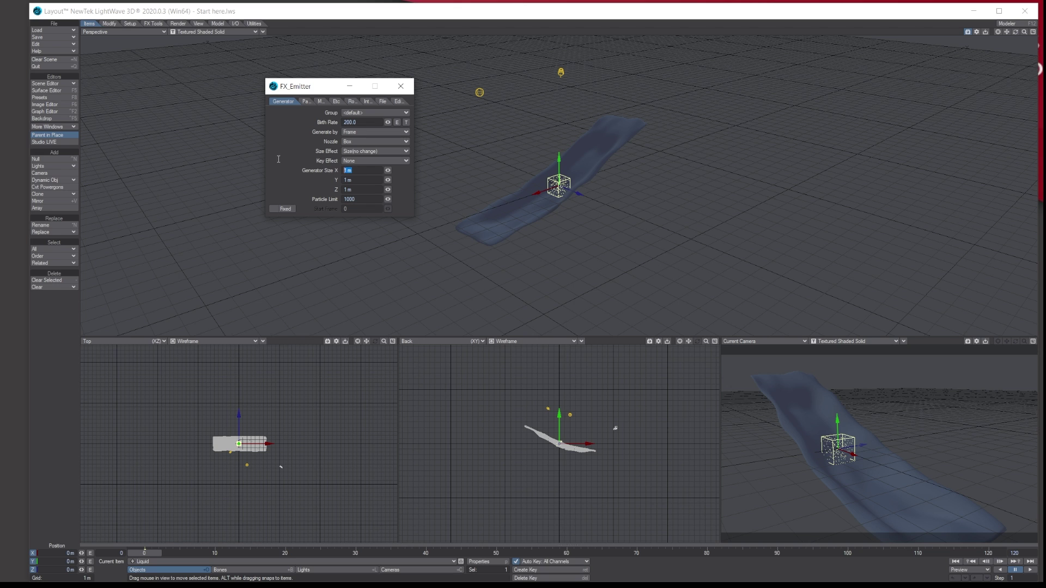
pyautogui.click(319, 169)
# Step: Move the emitter just above the upper end of the sloping ground, to about X -5.68 m and Y 4.28 m
pyautogui.moveTo(273, 440); pyautogui.dragTo(247, 441)
pyautogui.moveTo(519, 415); pyautogui.dragTo(519, 393)
pyautogui.click(706, 342)
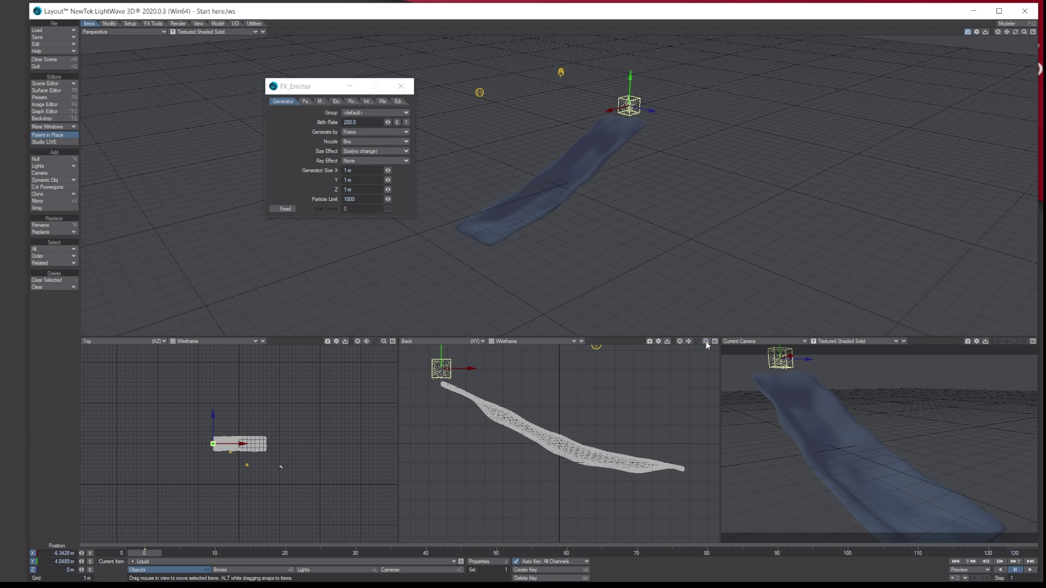
pyautogui.moveTo(631, 82); pyautogui.dragTo(630, 78)
pyautogui.moveTo(466, 368); pyautogui.dragTo(467, 369)
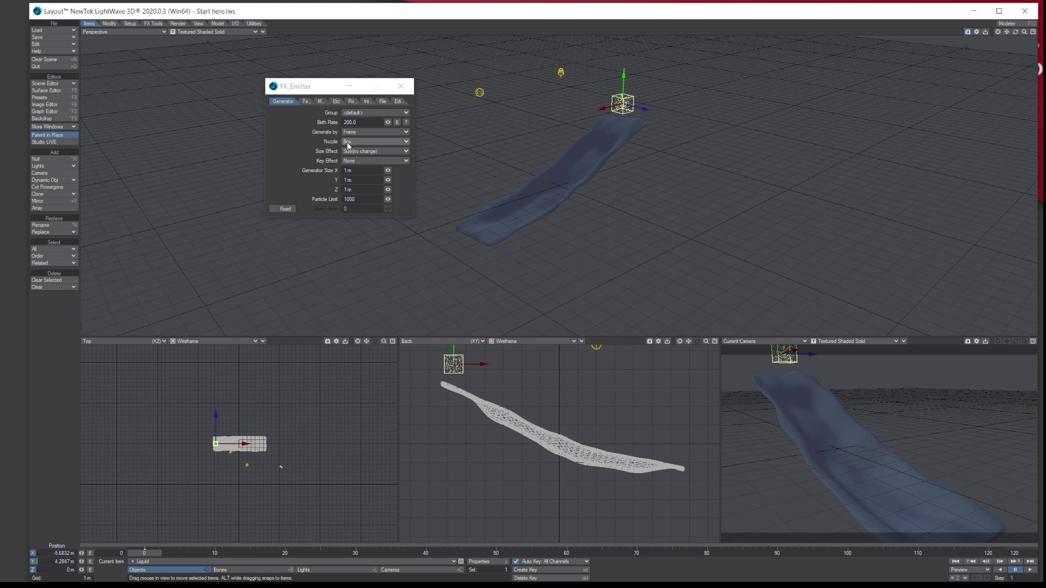
# Step: Set the emitter's generator size to 500 mm in X and Y and its particle limit to 1000000
pyautogui.click(348, 171)
pyautogui.write('0.5')
pyautogui.press('Tab')
pyautogui.write('0')
pyautogui.press('Tab')
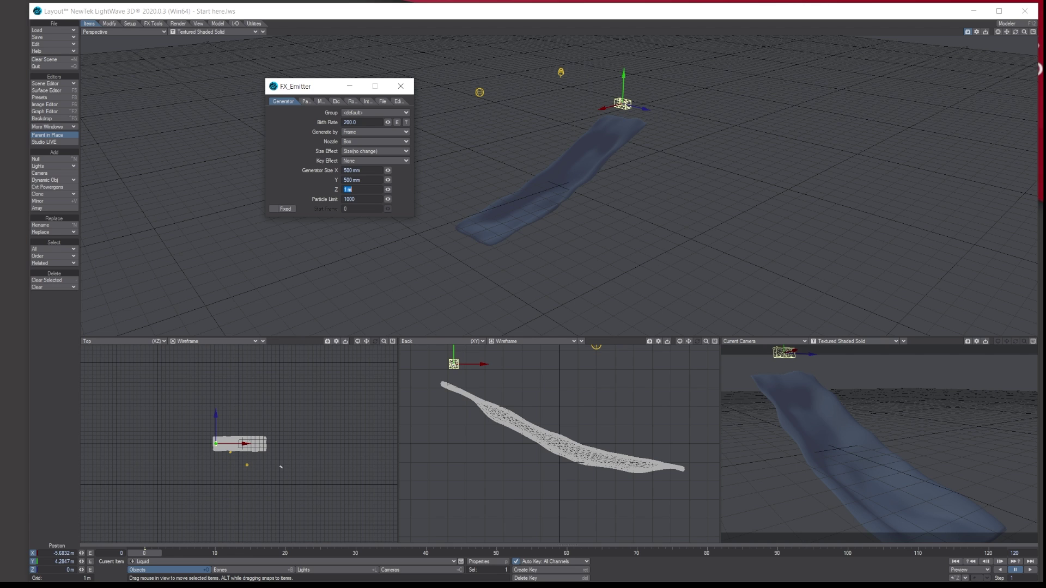
pyautogui.click(367, 201)
pyautogui.click(436, 173)
pyautogui.moveTo(1015, 31)
pyautogui.mouseDown()
pyautogui.moveTo(1024, 33)
pyautogui.moveTo(1008, 34)
pyautogui.moveTo(1011, 42)
pyautogui.moveTo(991, 34)
pyautogui.moveTo(1027, 41)
pyautogui.mouseUp()
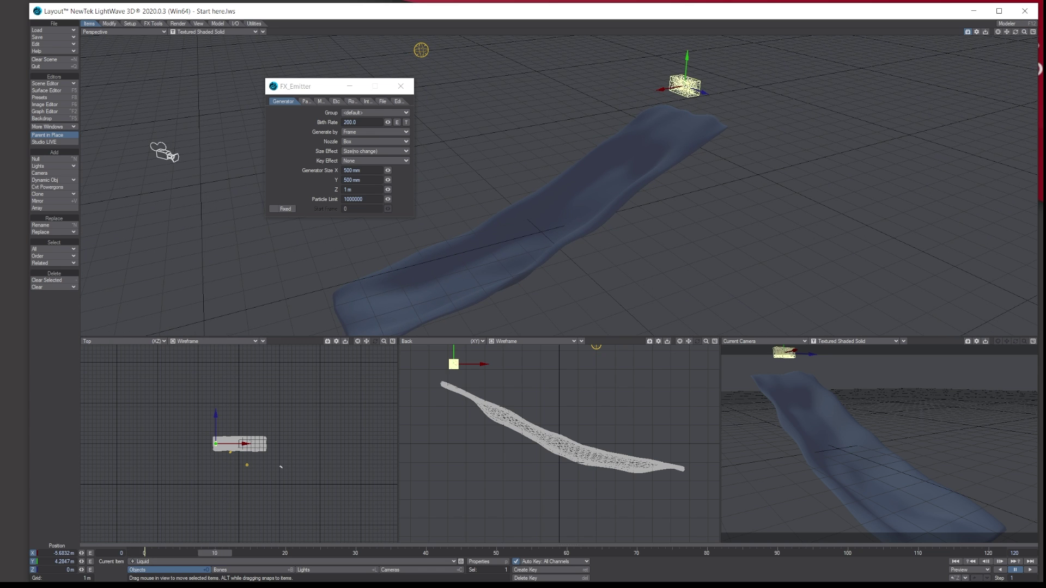
# Step: Turn off adaptive sampling for the camera
pyautogui.click(405, 569)
pyautogui.click(478, 562)
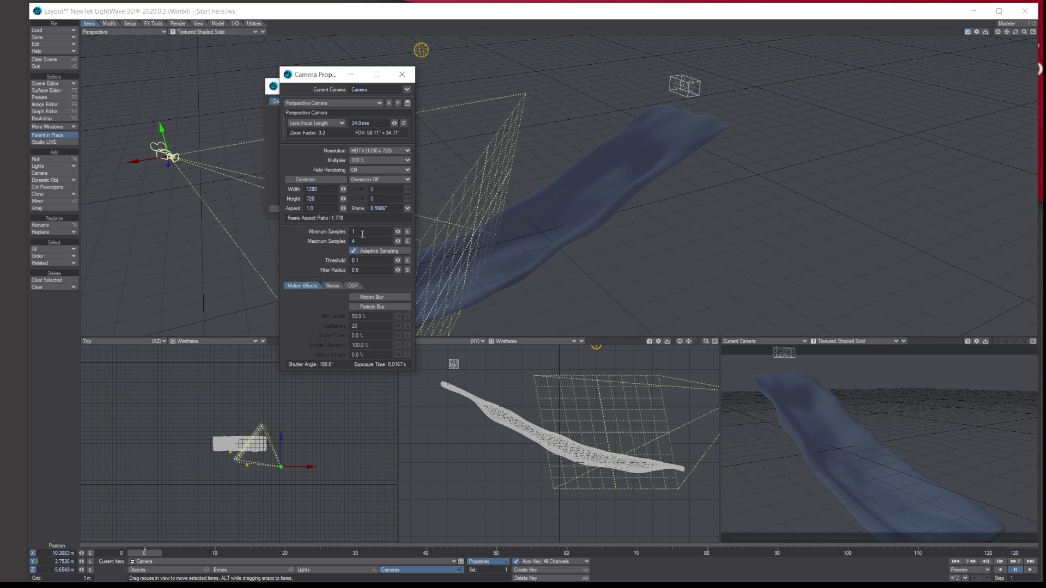
pyautogui.click(379, 250)
pyautogui.click(380, 250)
# Step: Review the VPR renderer and global illumination settings in the render properties, and close the render and camera properties
pyautogui.click(178, 23)
pyautogui.click(52, 159)
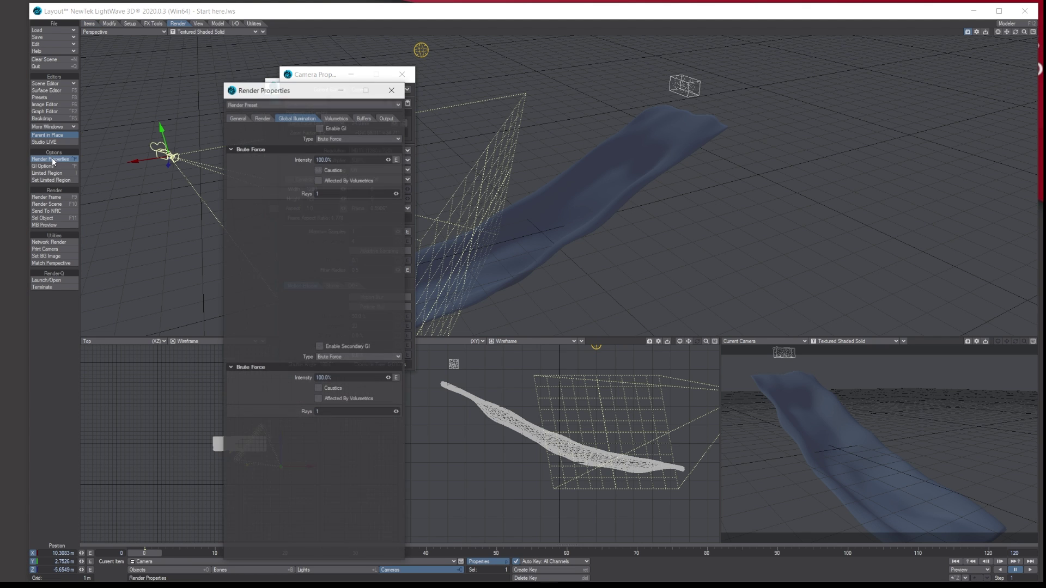
pyautogui.click(262, 117)
pyautogui.moveTo(276, 89); pyautogui.dragTo(274, 51)
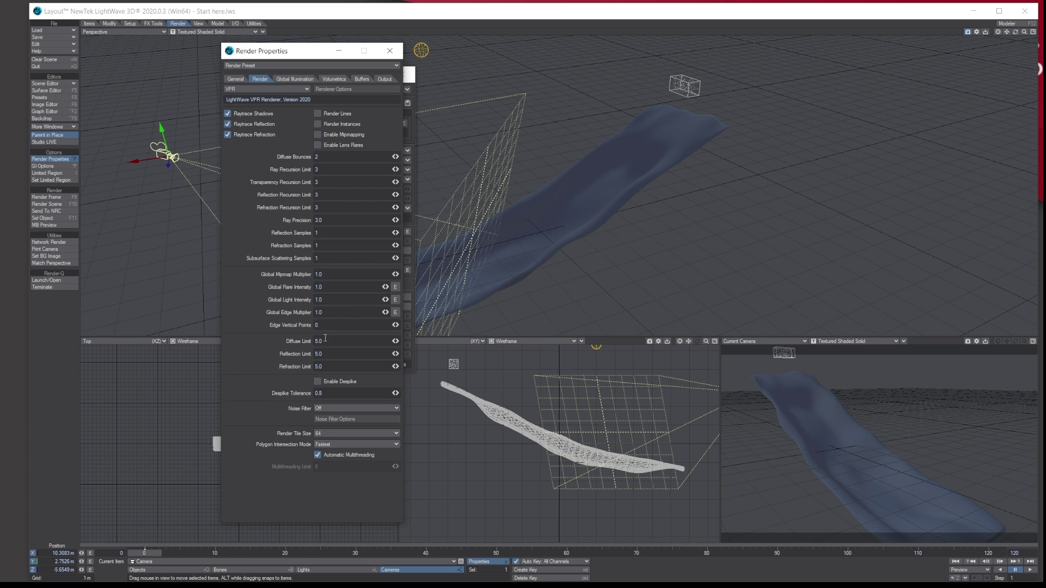
pyautogui.press('Tab')
pyautogui.write('3')
pyautogui.press('Tab')
pyautogui.click(300, 80)
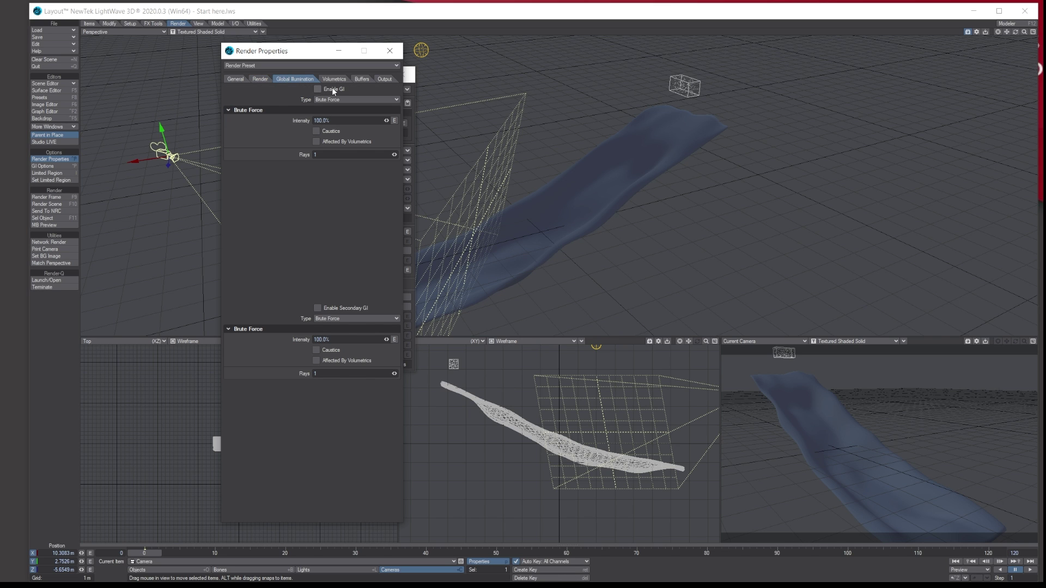
pyautogui.click(390, 53)
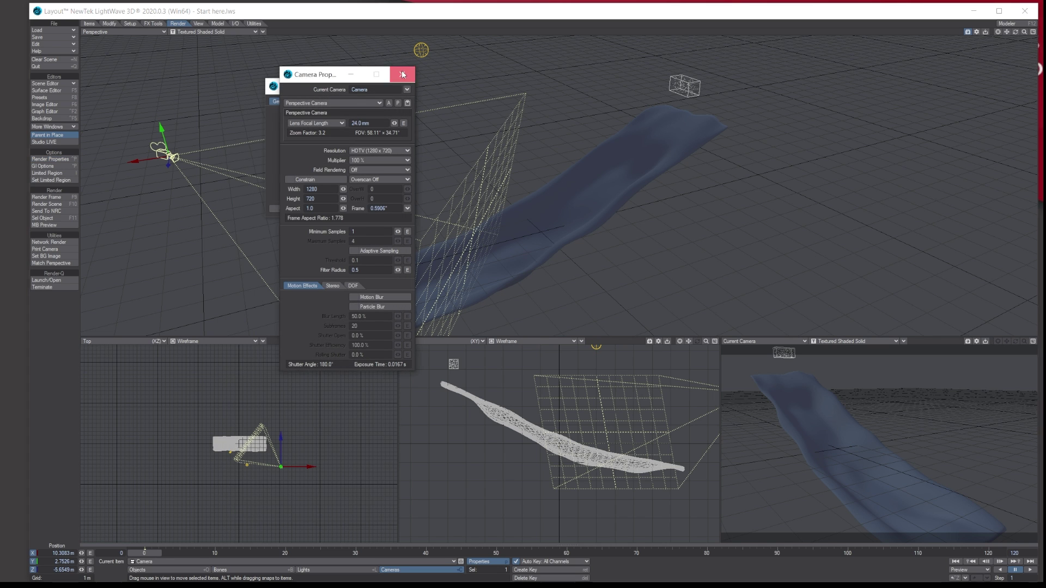
pyautogui.click(402, 75)
# Step: Review the properties of the distant light and the environment light
pyautogui.click(342, 567)
pyautogui.click(489, 565)
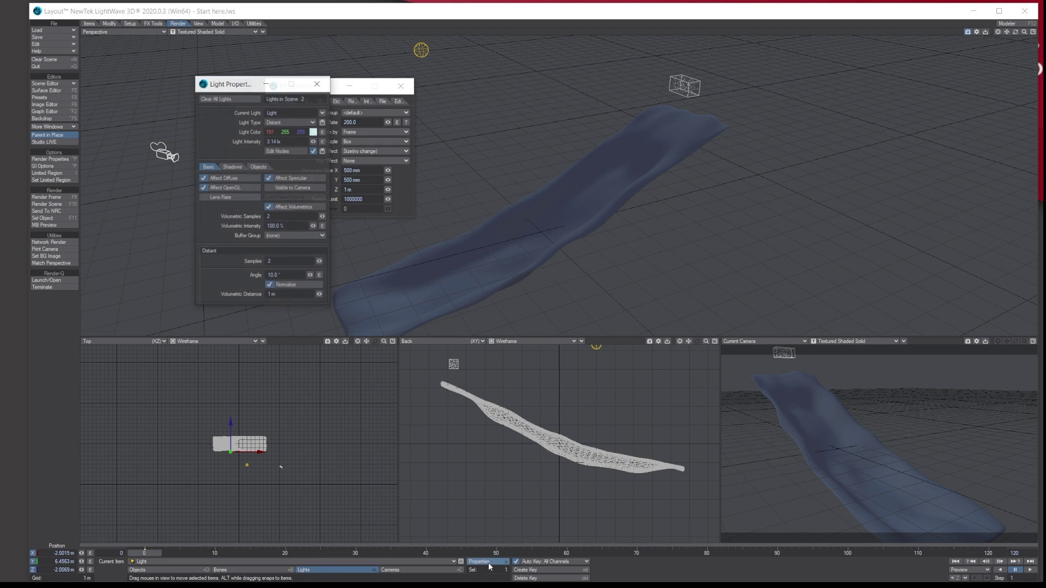
pyautogui.click(322, 113)
pyautogui.click(324, 120)
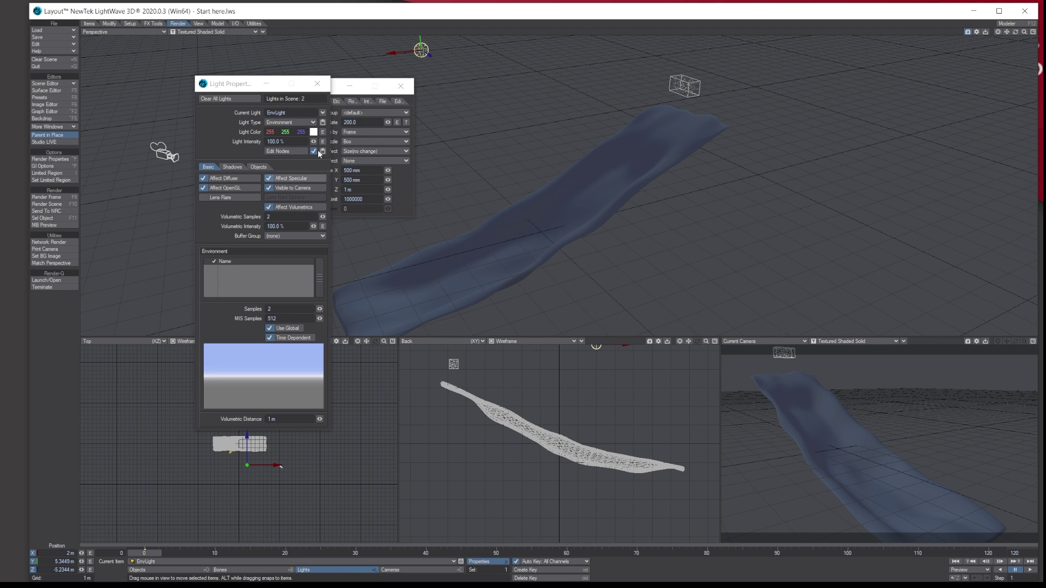
pyautogui.click(316, 84)
# Step: Reselect the Liquid emitter and enable Draft Mode and Half Resolution in the perspective view's VPR options
pyautogui.click(695, 87)
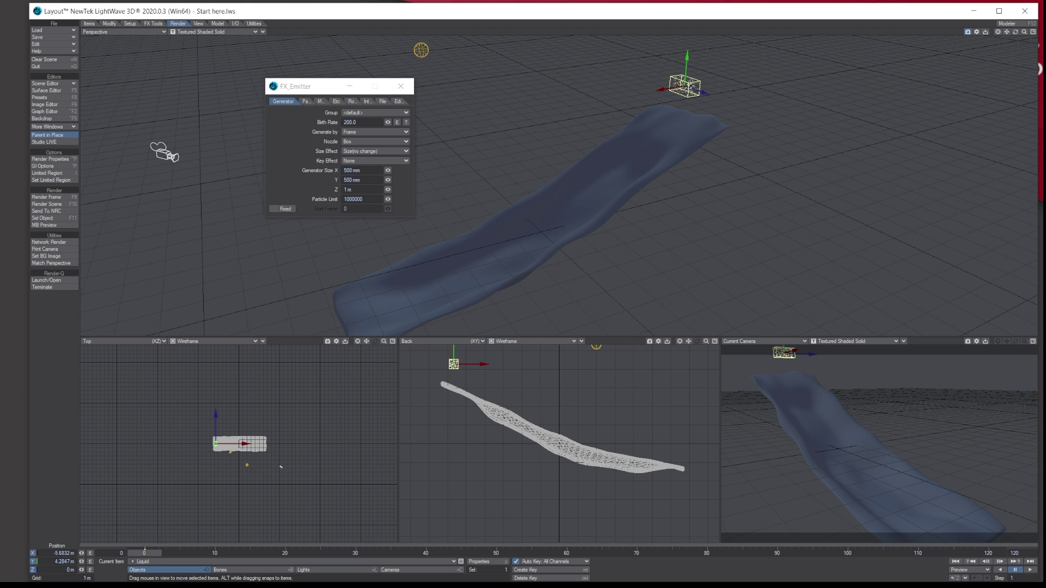
pyautogui.click(977, 32)
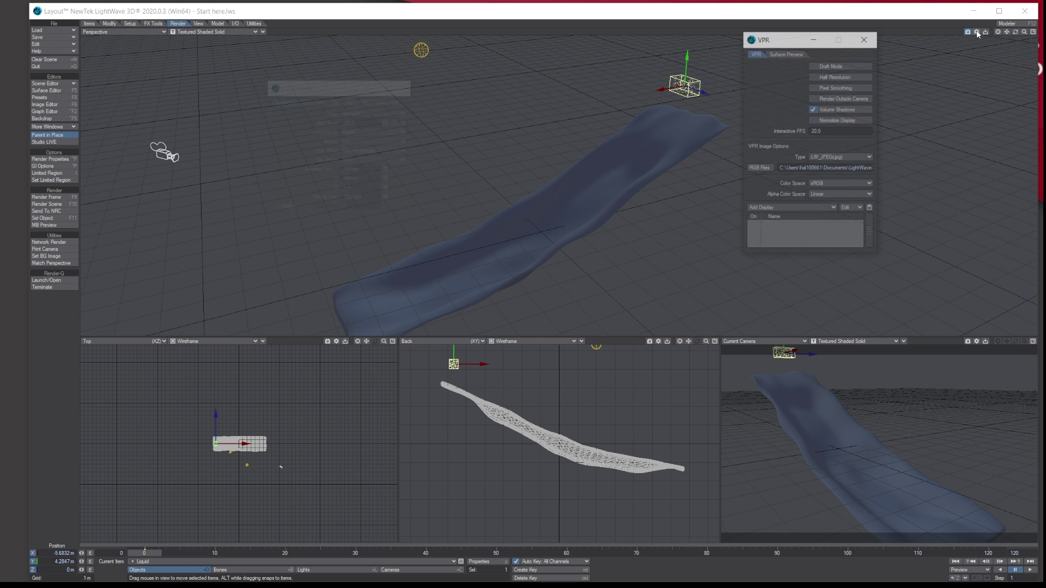
pyautogui.click(835, 67)
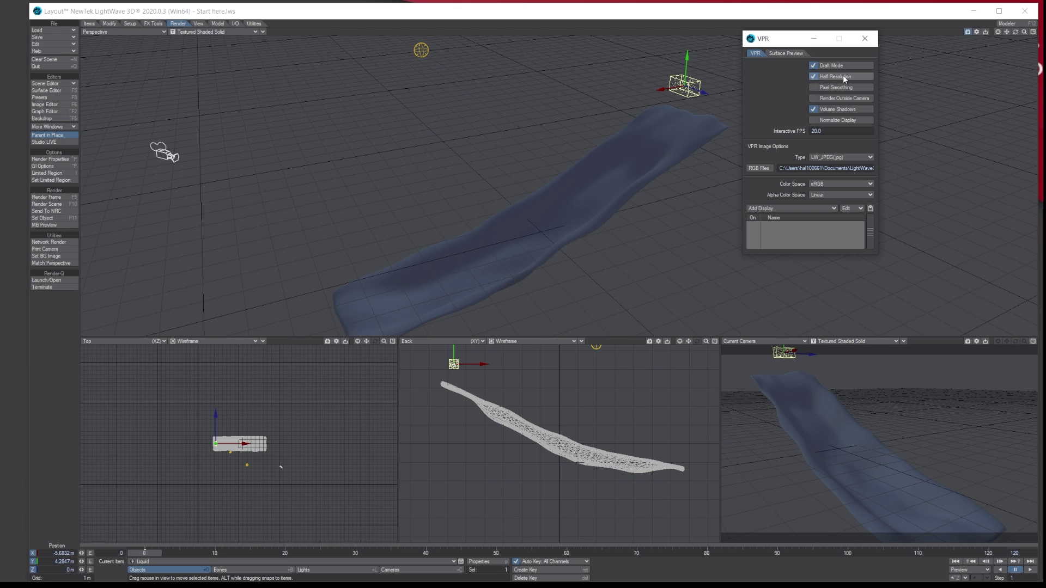
pyautogui.click(865, 39)
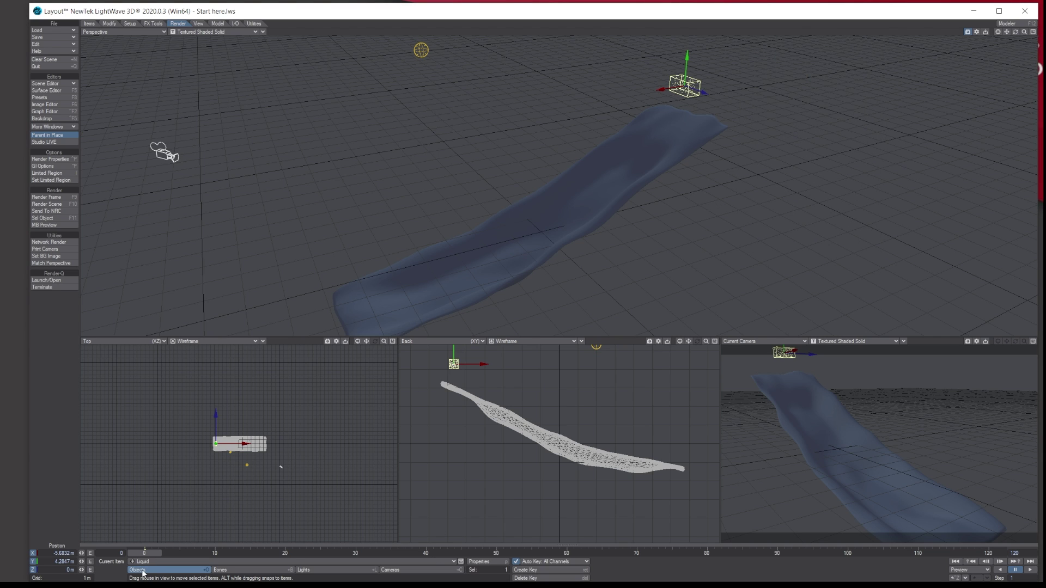
# Step: Set the Liquid emitter's particle weight to 5 and its particle life time to 0 frames
pyautogui.click(484, 562)
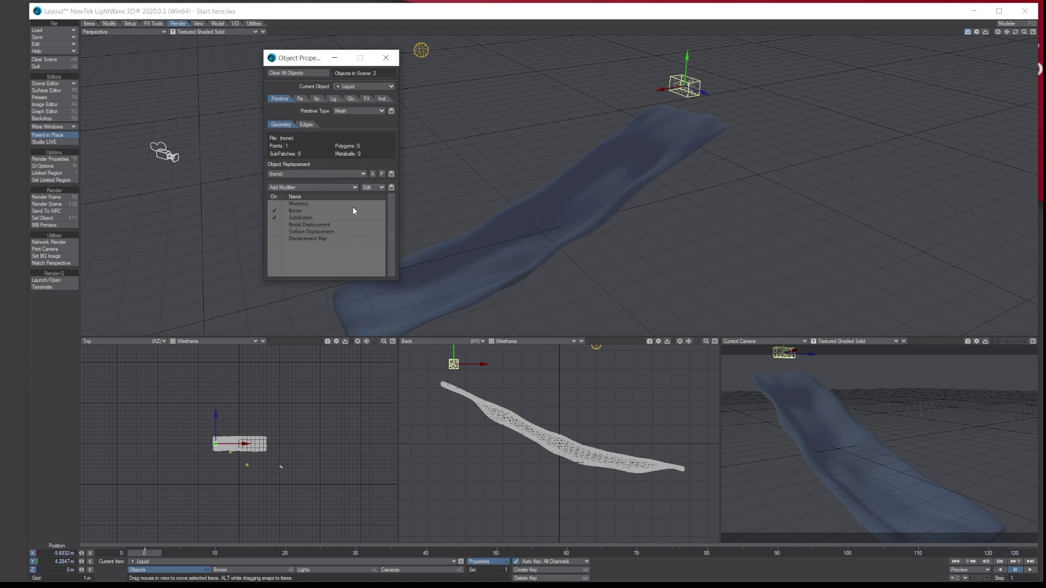
pyautogui.click(366, 100)
pyautogui.click(335, 123)
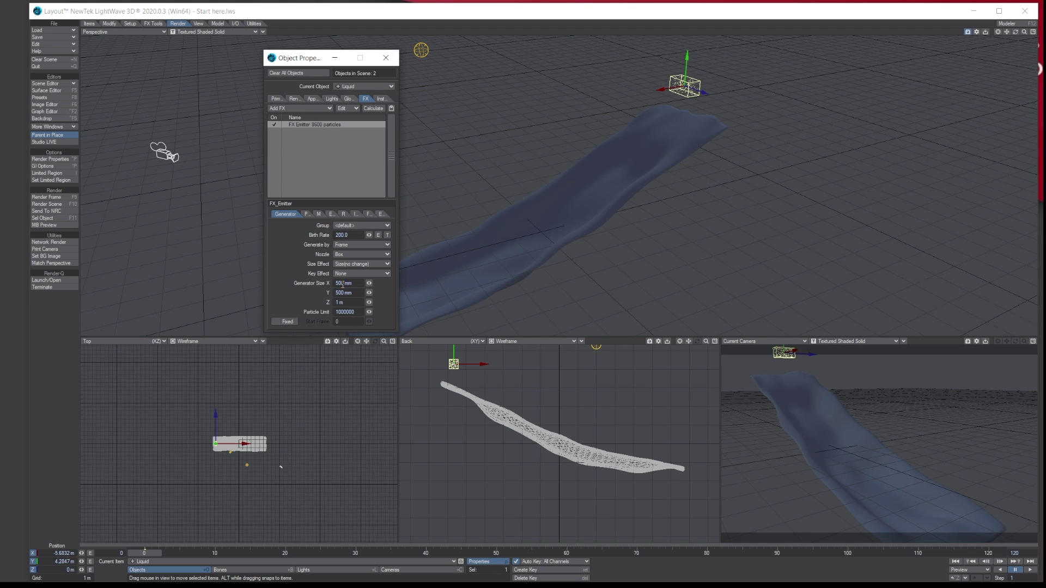
pyautogui.click(307, 214)
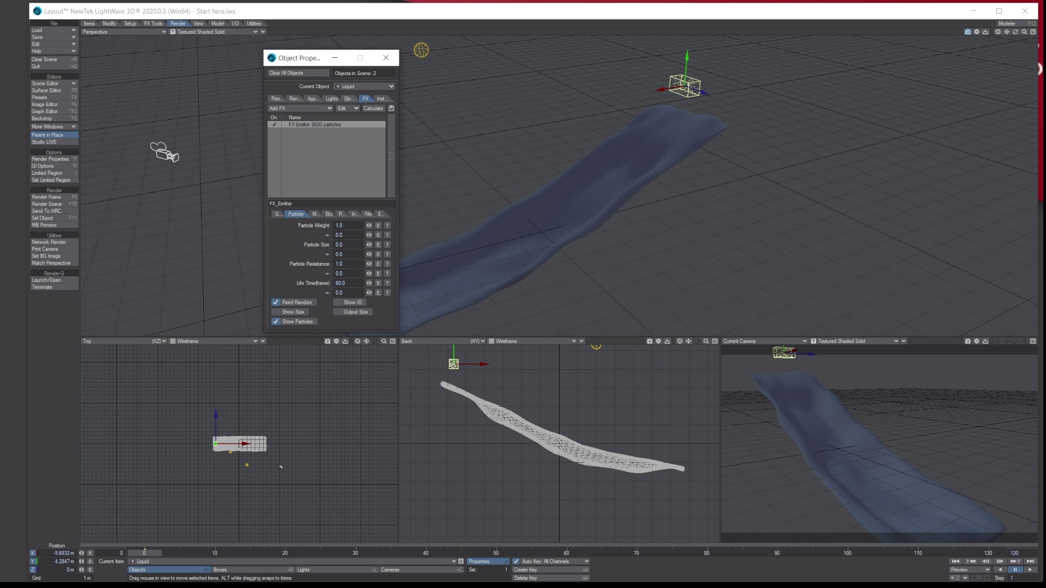
pyautogui.click(347, 226)
pyautogui.write('5')
pyautogui.press('Tab')
pyautogui.click(348, 283)
pyautogui.write('0')
pyautogui.press('Tab')
# Step: Set the X velocity in the emitter's motion settings to 2 m
pyautogui.click(308, 214)
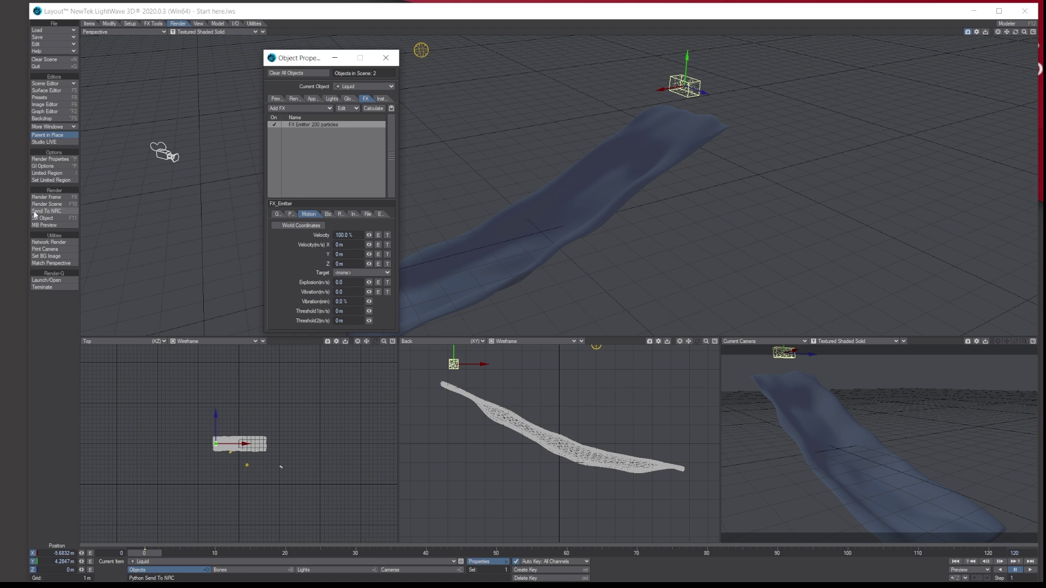
pyautogui.click(350, 245)
pyautogui.write('2')
pyautogui.press('Tab')
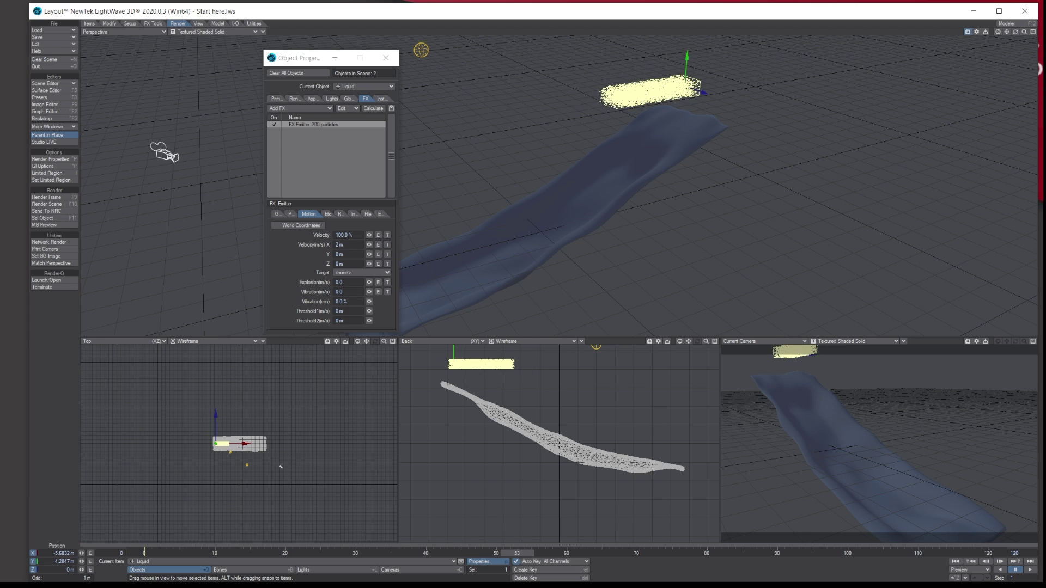
# Step: Set both the explosion and vibration values of the emitter's motion to 1
pyautogui.click(344, 283)
pyautogui.write('1')
pyautogui.press('Tab')
pyautogui.write('1')
pyautogui.press('Tab')
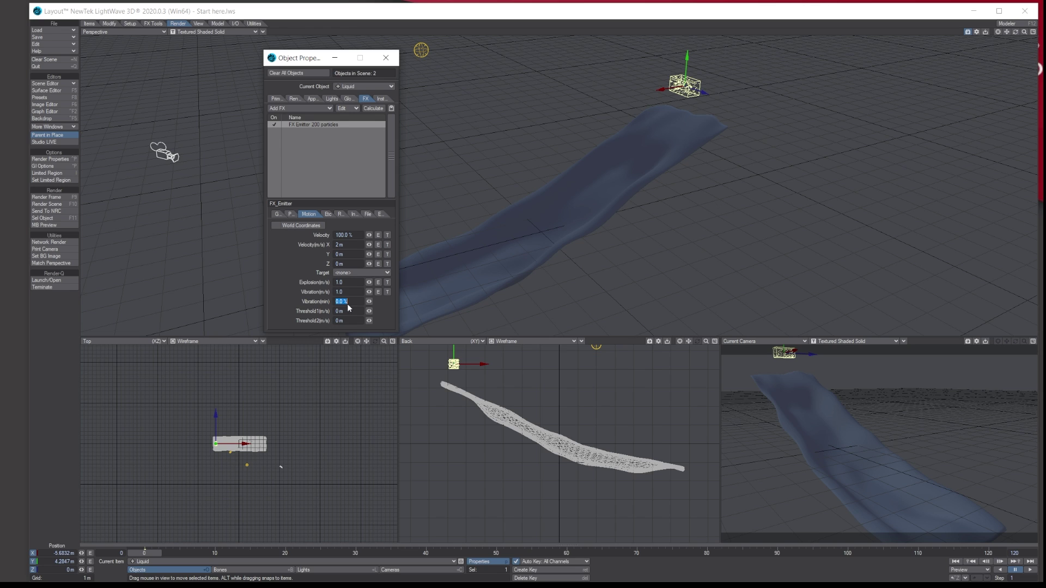
# Step: Set the Liquid emitter's Y gravity to -9.8 and play back the falling particles in the perspective view
pyautogui.click(328, 215)
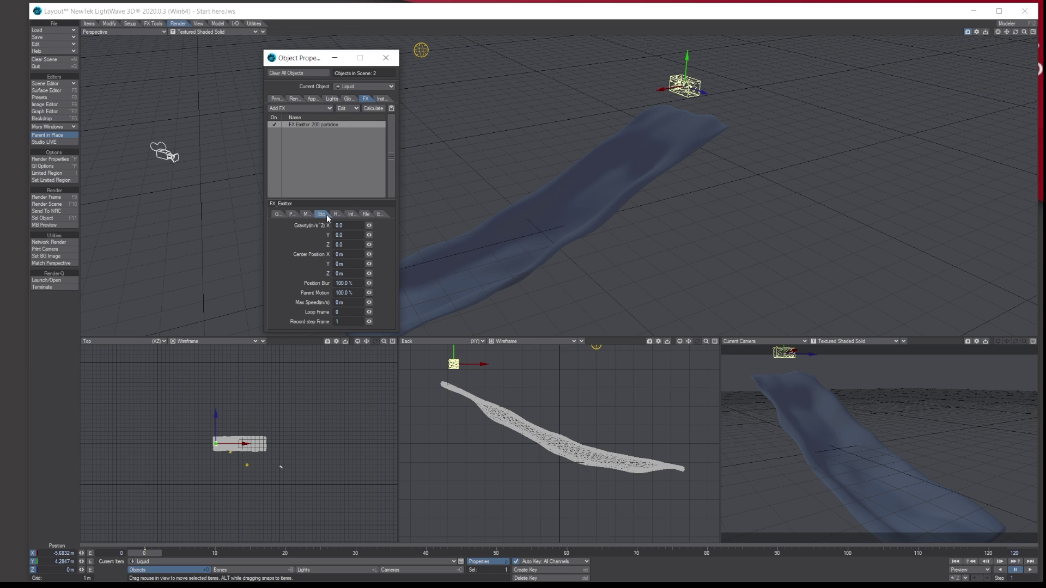
pyautogui.click(352, 234)
pyautogui.click(1030, 570)
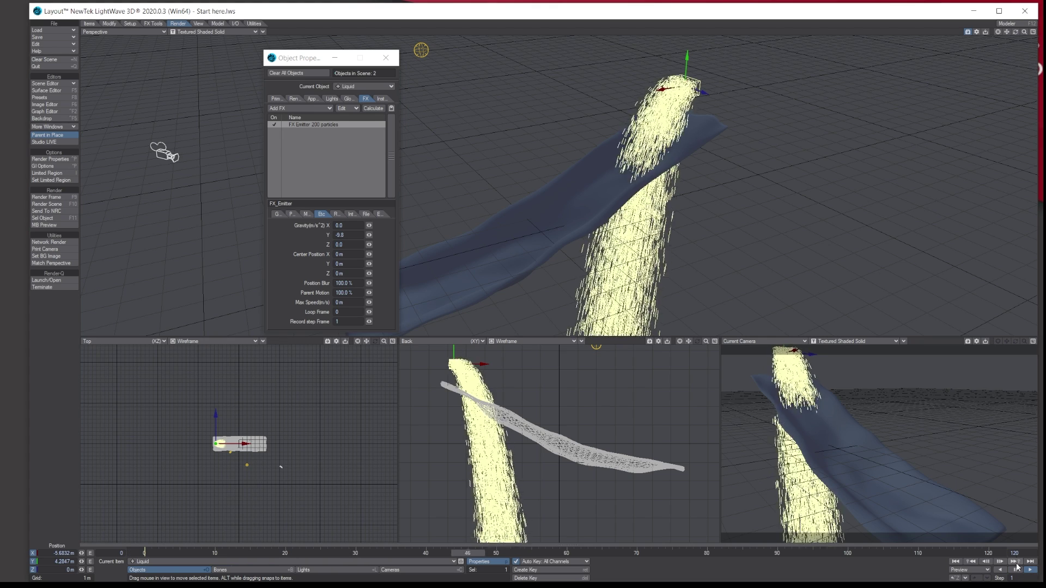
pyautogui.press('space')
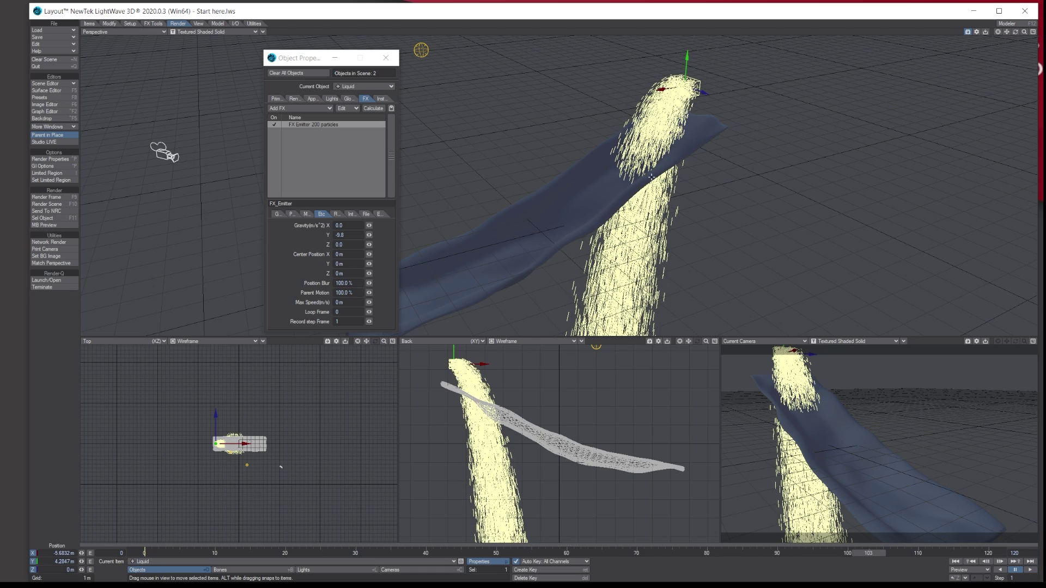
pyautogui.moveTo(1015, 32); pyautogui.dragTo(933, 34)
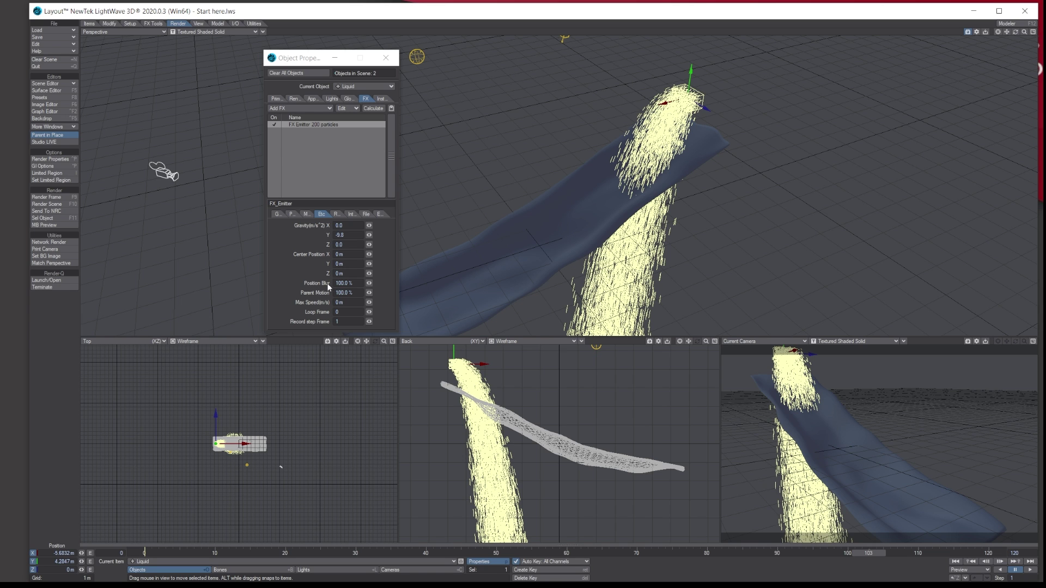
# Step: Set the emitter's position blur to 141.5% and enable Detect Interaction in its interaction settings
pyautogui.moveTo(368, 283); pyautogui.dragTo(401, 282)
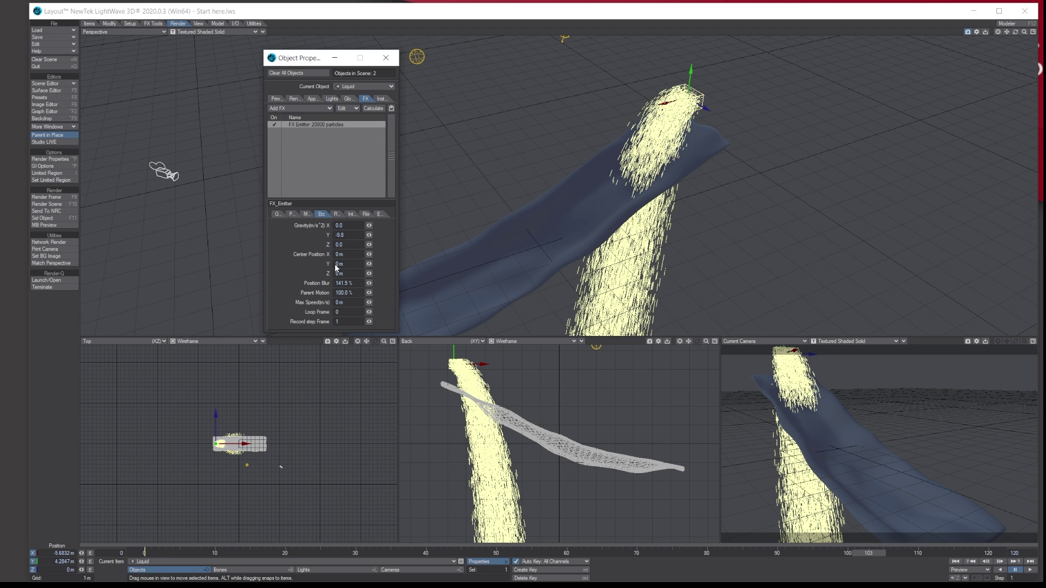
pyautogui.click(337, 214)
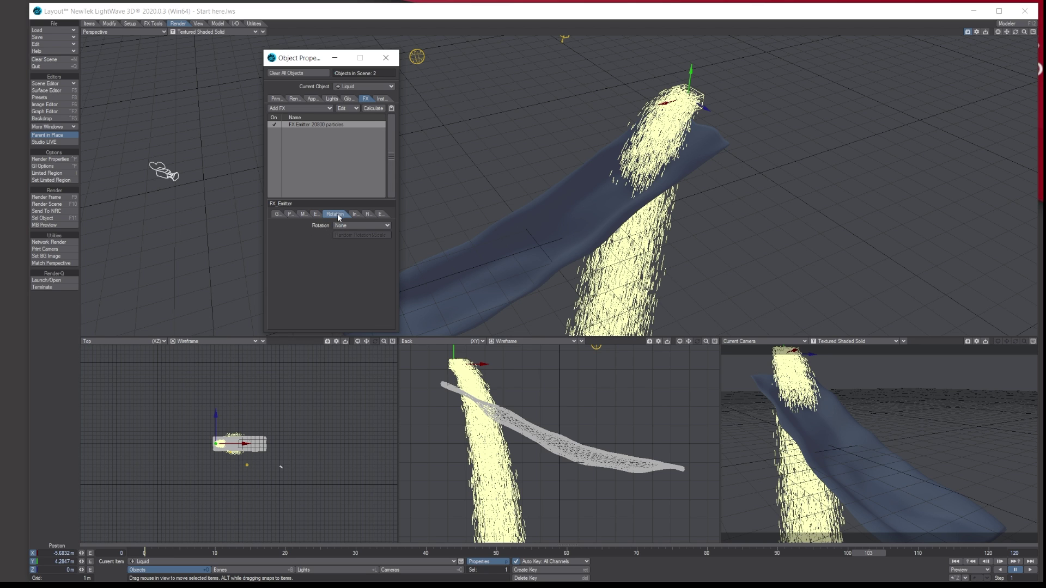
pyautogui.click(354, 214)
pyautogui.click(288, 265)
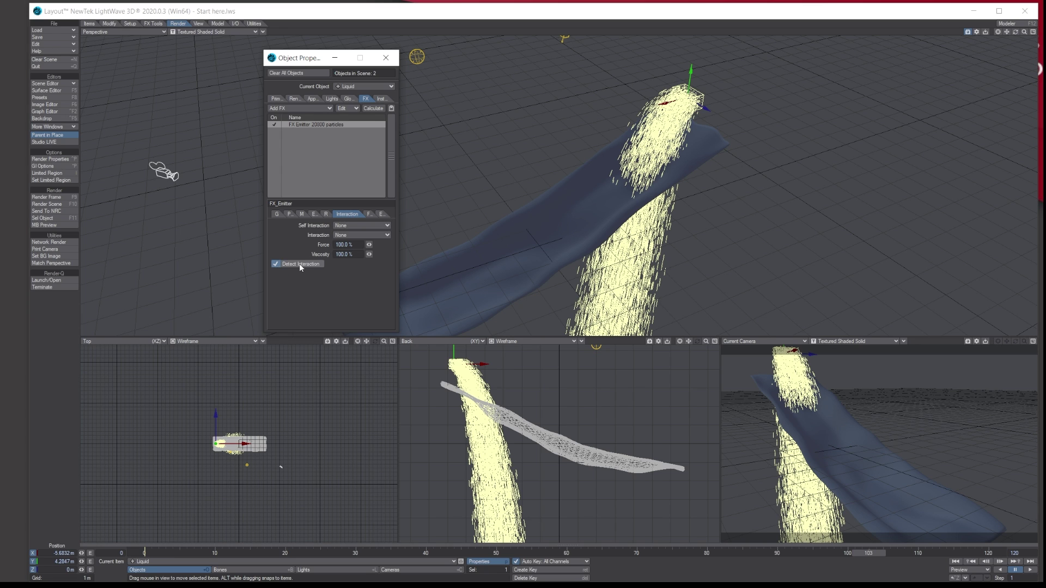
pyautogui.click(368, 215)
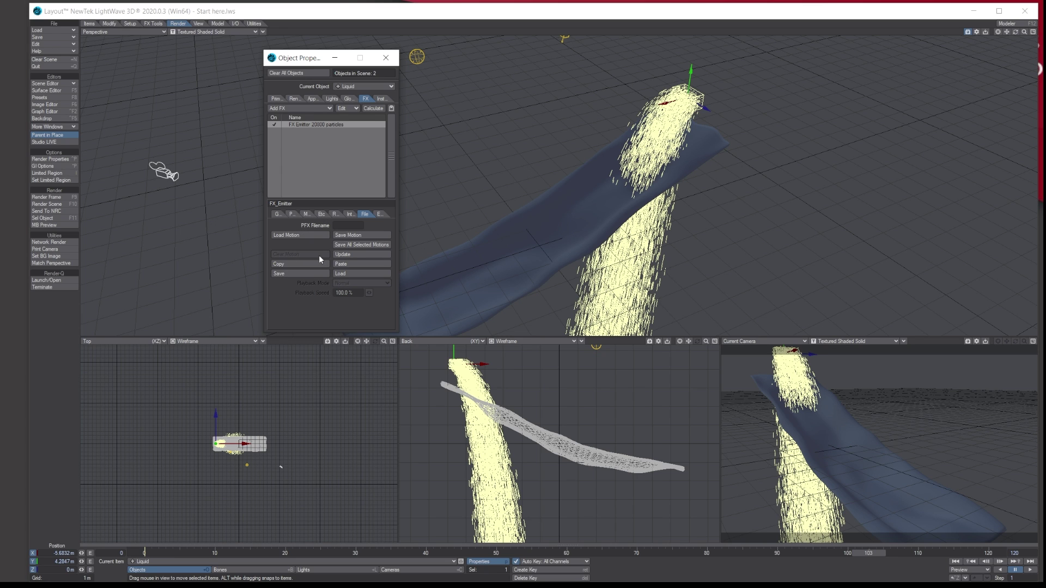
pyautogui.click(279, 213)
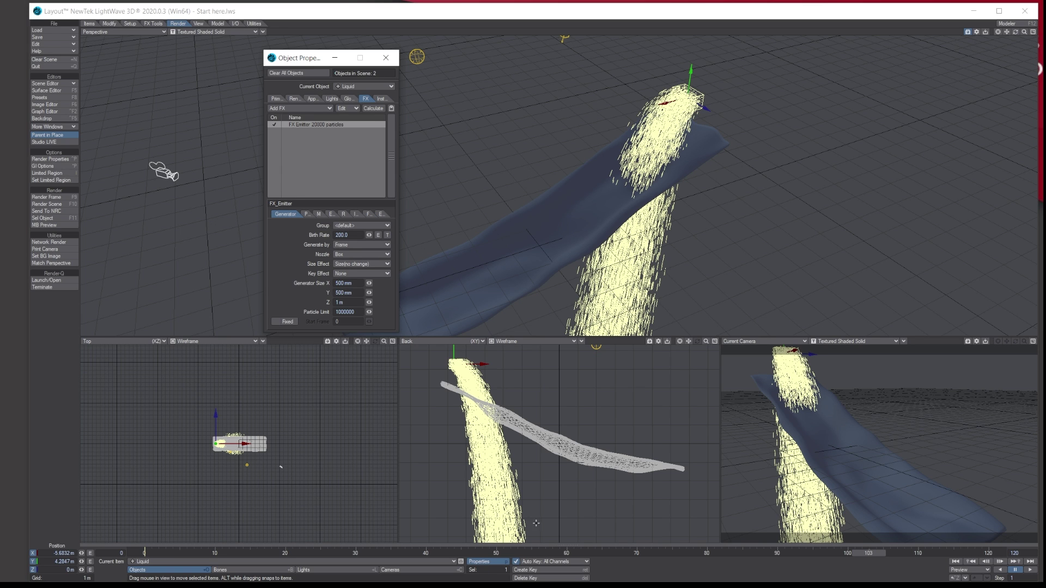
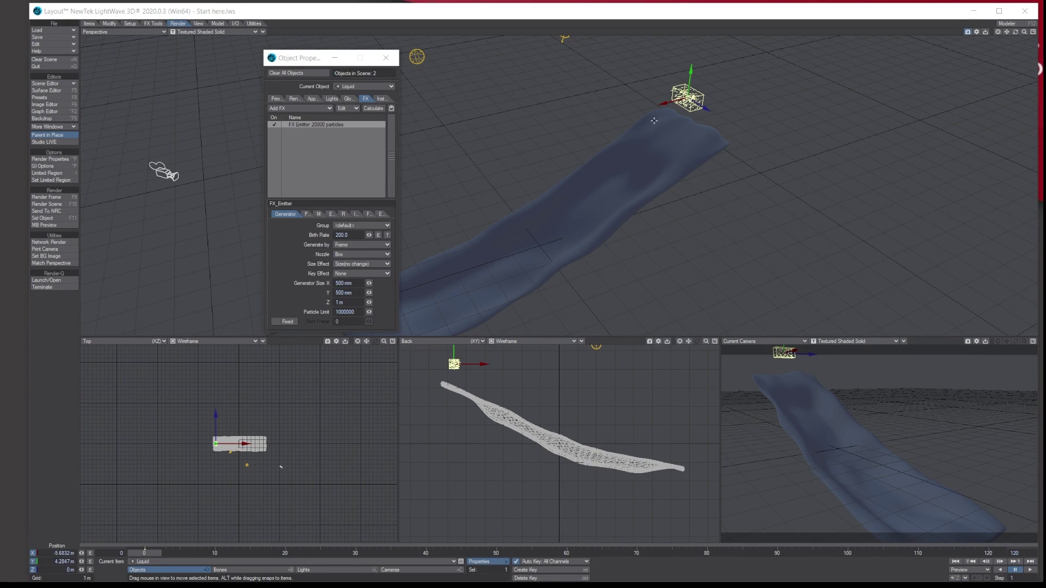
# Step: Add an FX_Collision effect to the Ground low poly object and set its type to Object-Subdiv
pyautogui.click(620, 147)
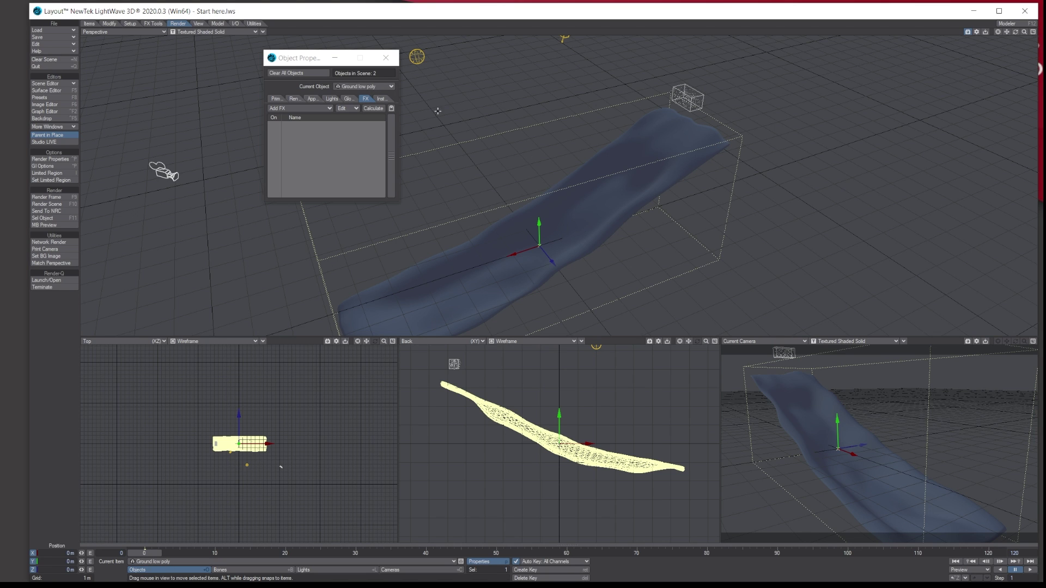
pyautogui.click(319, 108)
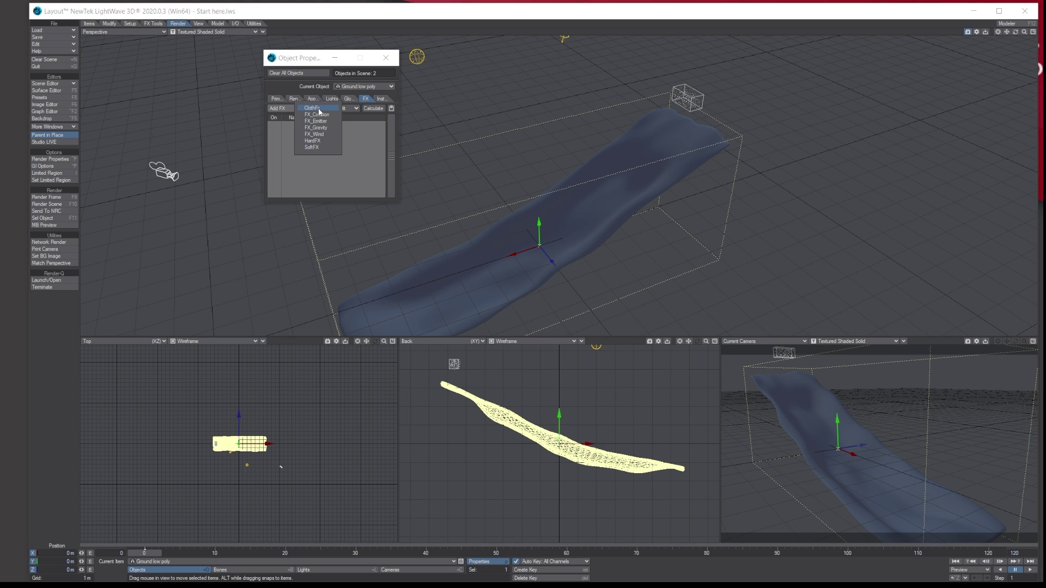
pyautogui.click(319, 115)
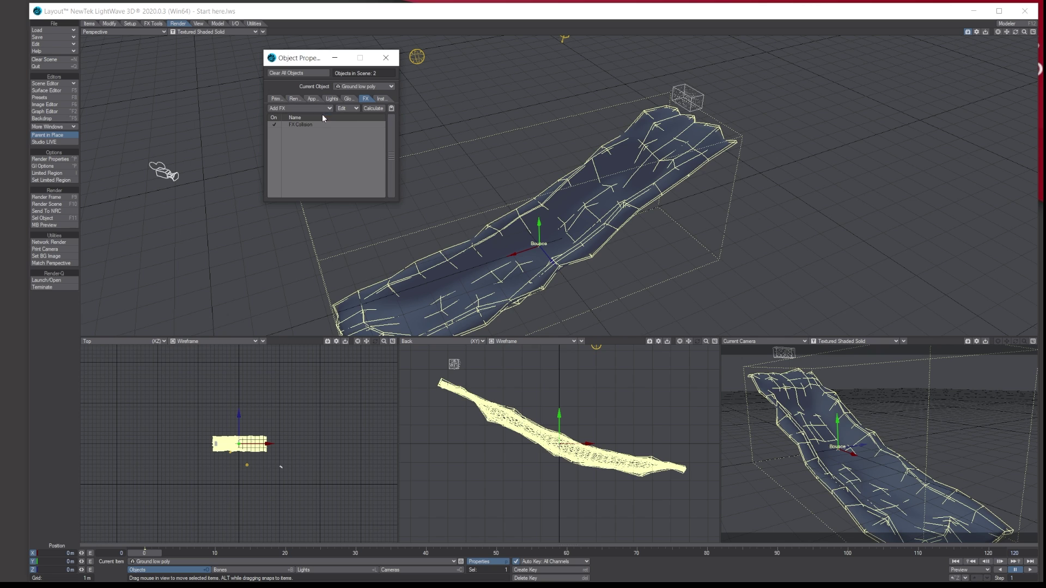
pyautogui.click(306, 122)
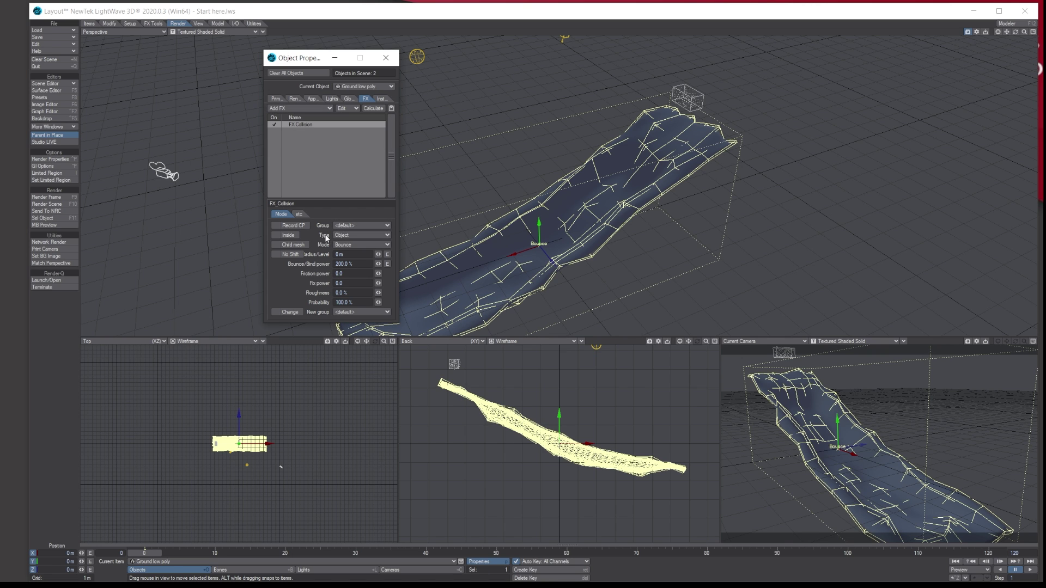
pyautogui.click(364, 235)
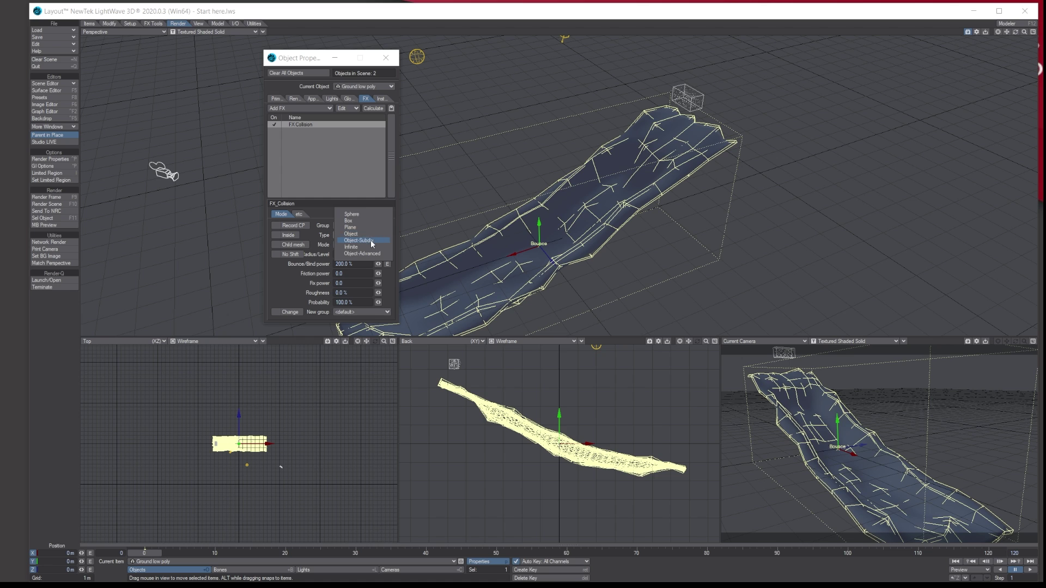
pyautogui.click(363, 240)
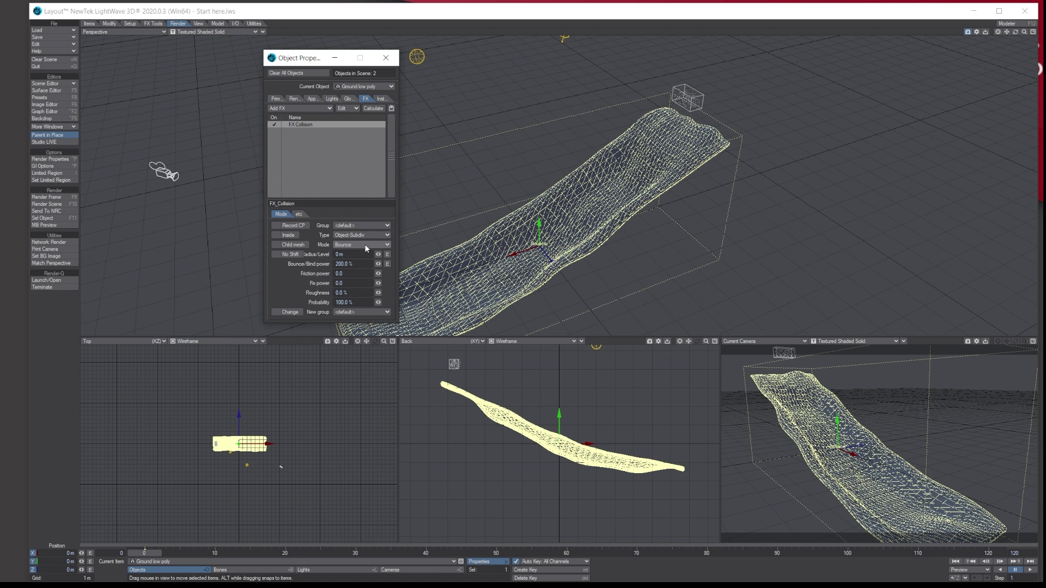
# Step: Set the ground collision's radius/level to 50 mm and its bounce/bind power to 20%
pyautogui.click(338, 254)
pyautogui.write('50m')
pyautogui.press('BackSpace')
pyautogui.press('BackSpace')
pyautogui.press('BackSpace')
pyautogui.press('BackSpace')
pyautogui.write('0')
pyautogui.press('Return')
pyautogui.click(358, 263)
pyautogui.write('2')
pyautogui.click(281, 467)
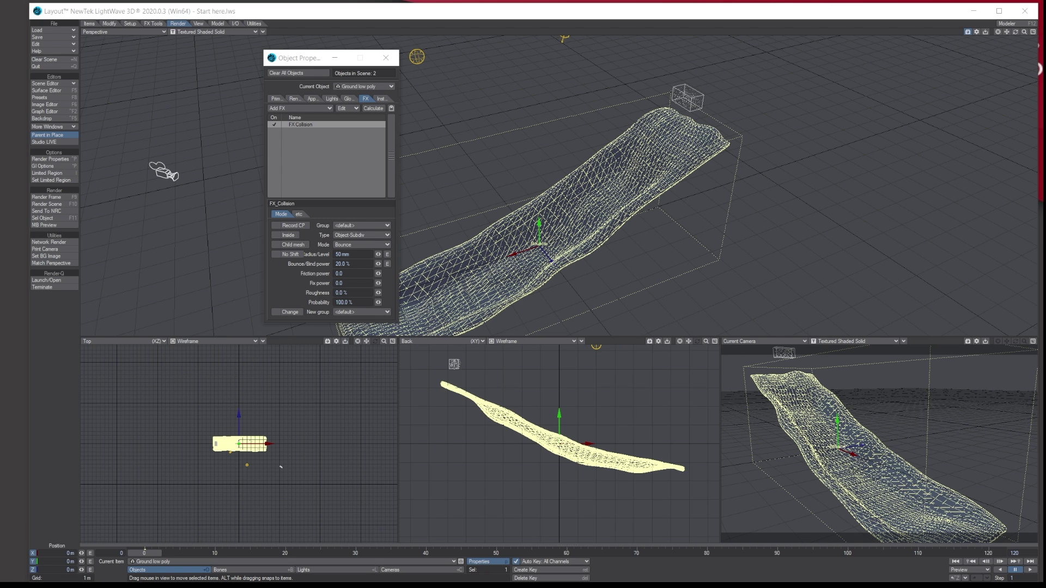
# Step: Set the ground collision's fix power to 10 and its roughness to 20%
pyautogui.click(348, 273)
pyautogui.press('Tab')
pyautogui.write('10')
pyautogui.press('Tab')
pyautogui.write('20')
pyautogui.click(344, 264)
# Step: Calculate the dynamics and play back the Liquid emitter's particles flowing over the ground
pyautogui.click(379, 109)
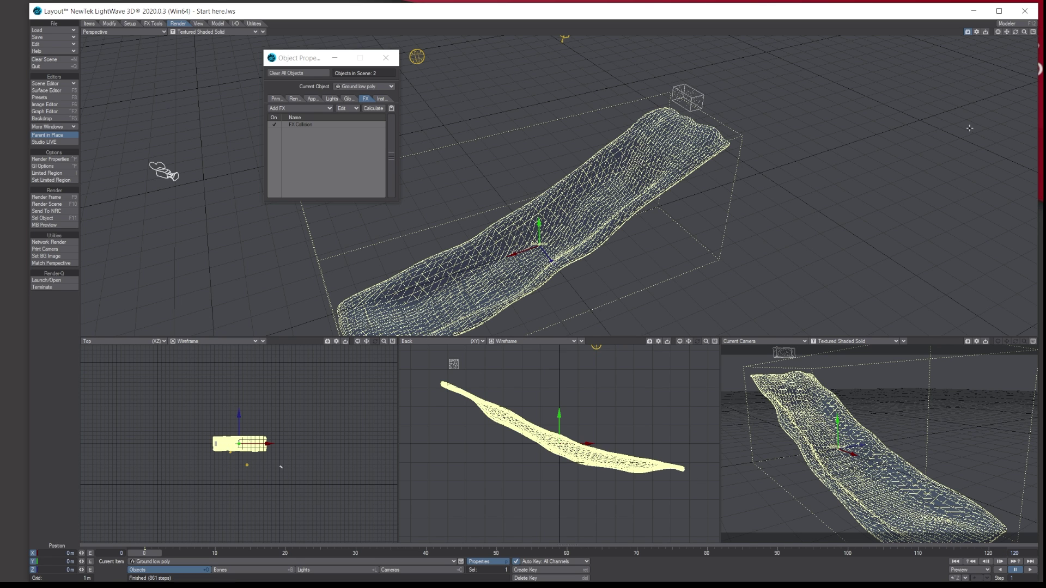
pyautogui.click(687, 97)
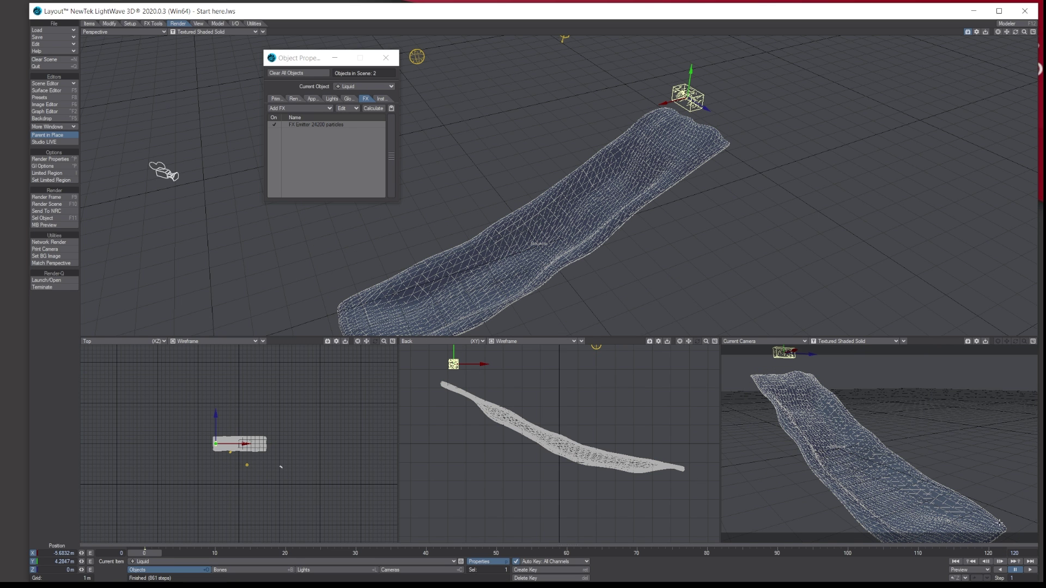
pyautogui.click(1030, 569)
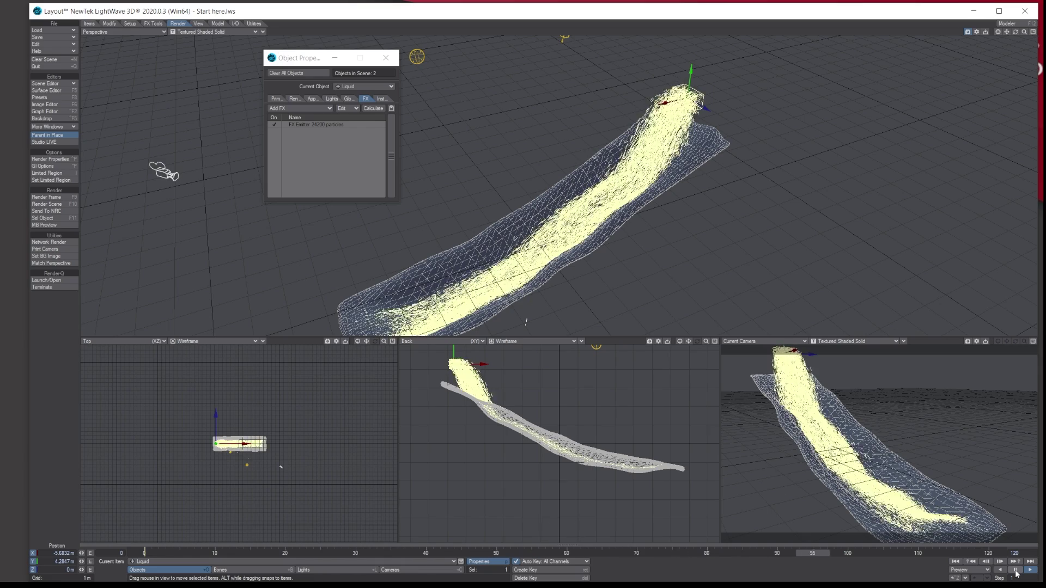
pyautogui.click(1016, 570)
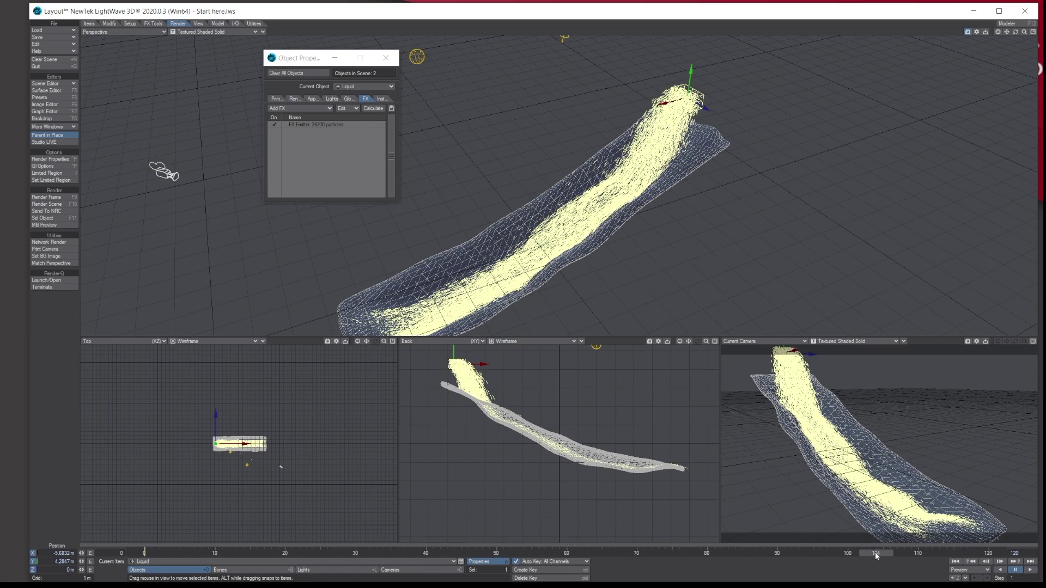
# Step: Preview the perspective view in VPR and return it to Textured Shaded Solid
pyautogui.click(209, 32)
pyautogui.click(210, 48)
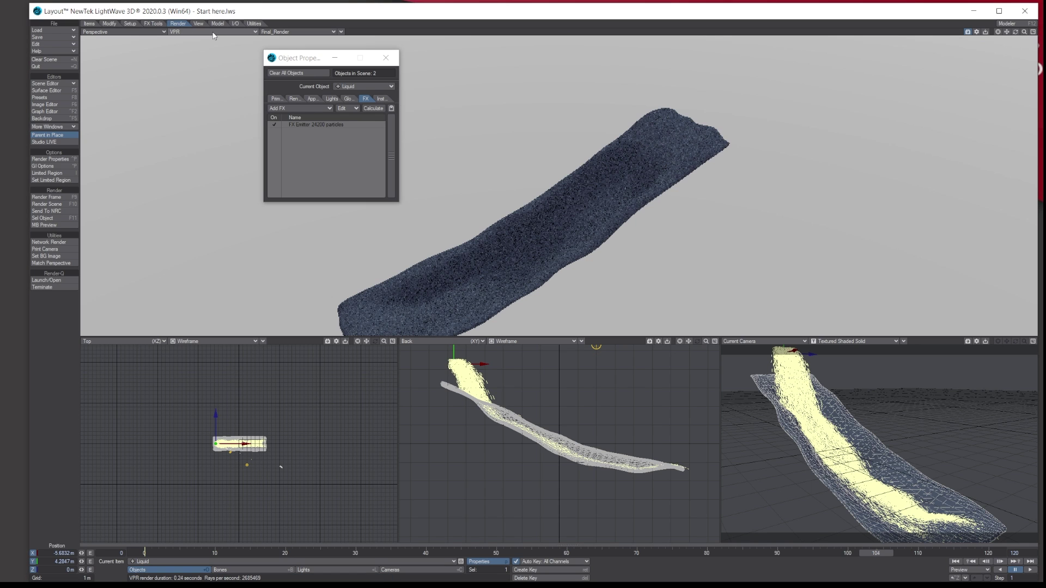
pyautogui.click(214, 32)
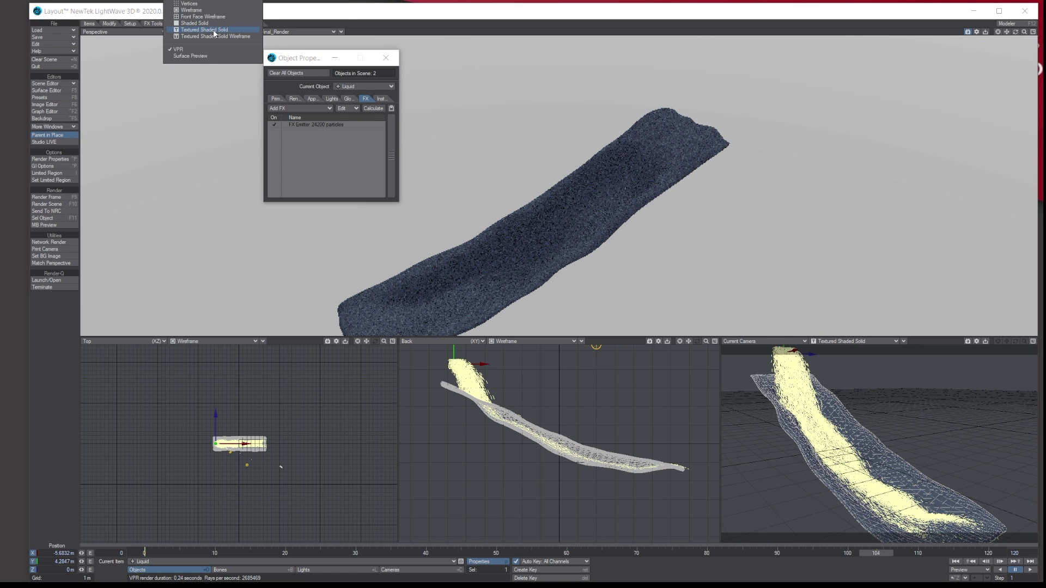
pyautogui.click(227, 45)
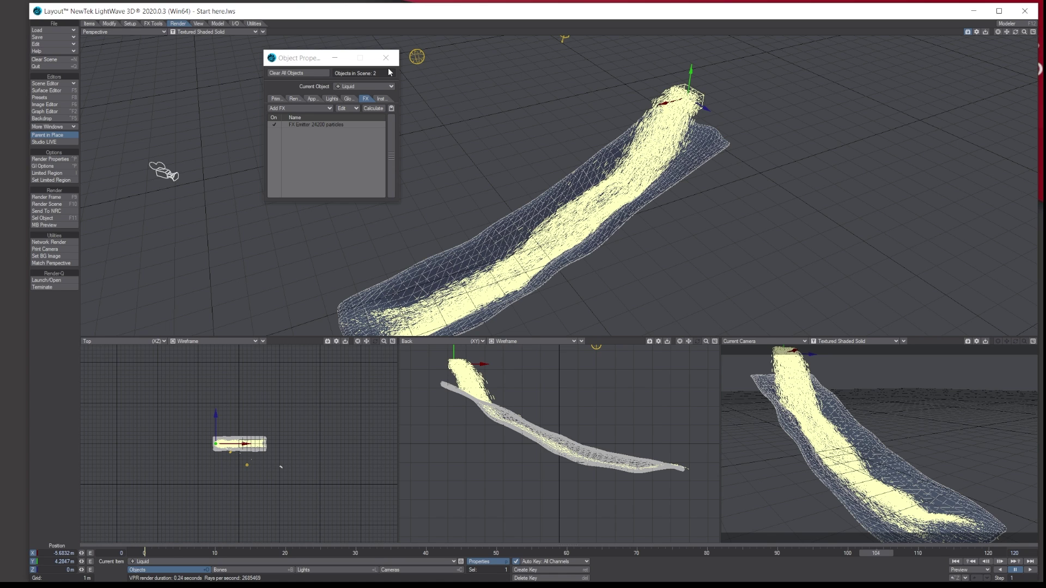
# Step: Check the volumetrics settings in the render properties, including Use Legacy Volumetrics
pyautogui.click(59, 158)
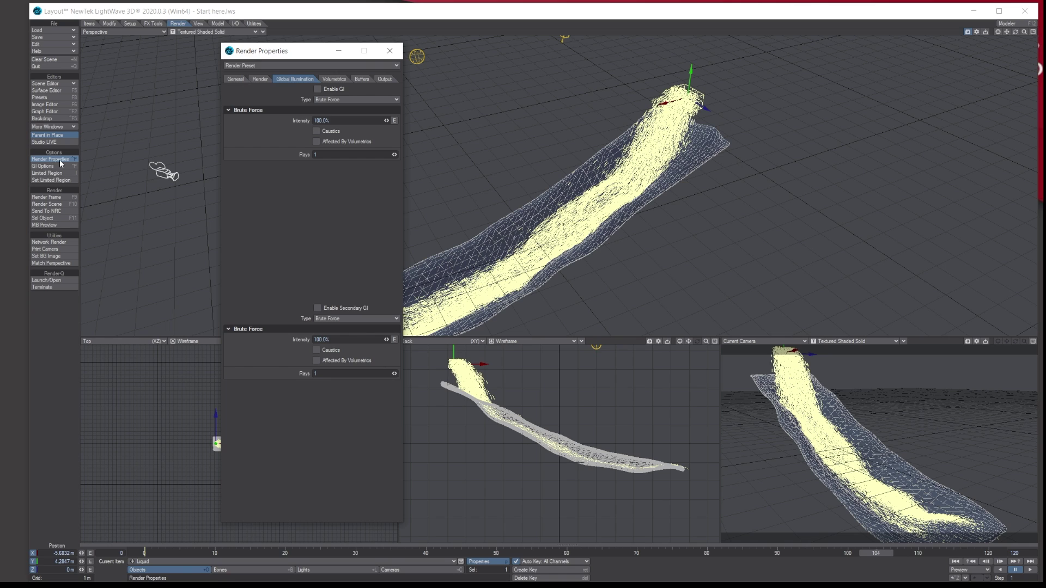
pyautogui.click(334, 80)
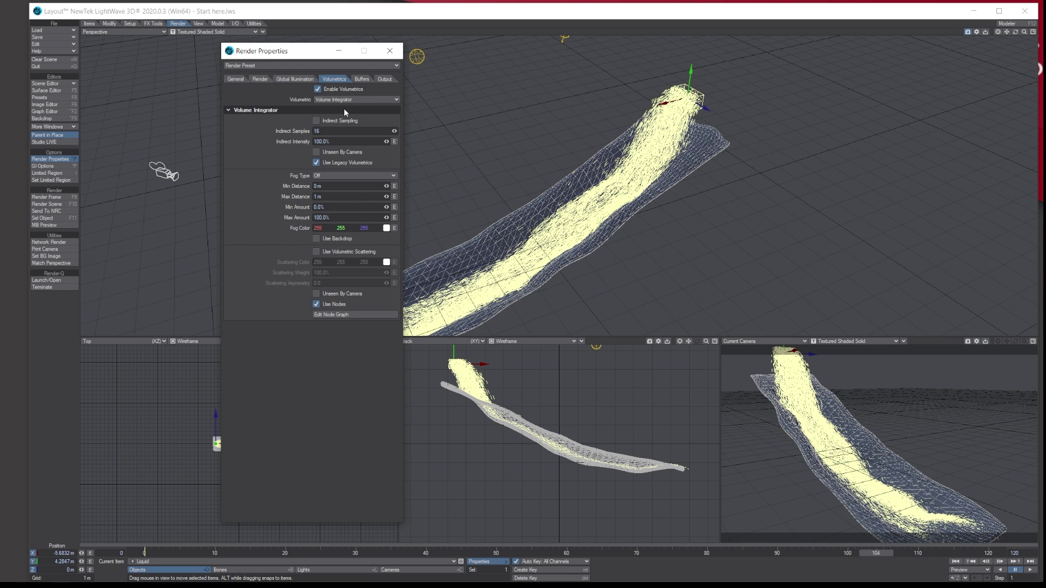
pyautogui.click(390, 50)
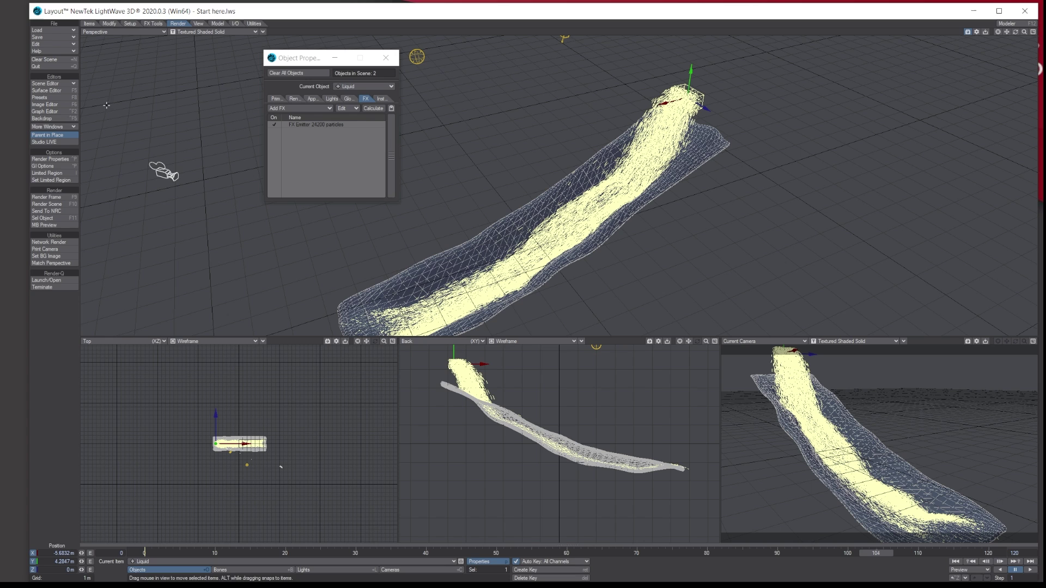
# Step: Add HyperVoxels 3.0 as a legacy volumetric in the scene's effects settings
pyautogui.click(56, 127)
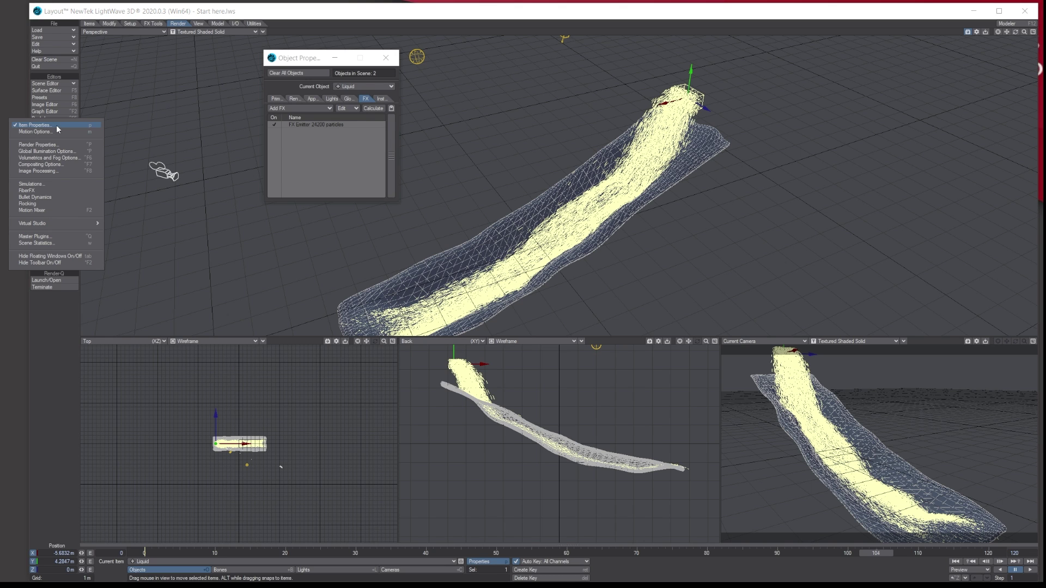
pyautogui.click(57, 171)
pyautogui.click(290, 132)
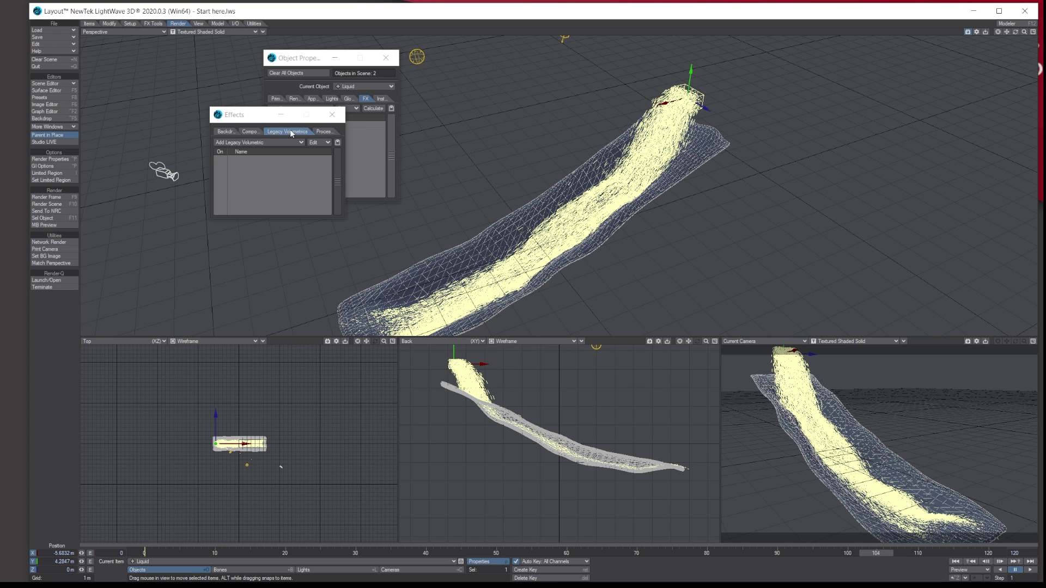
pyautogui.click(267, 142)
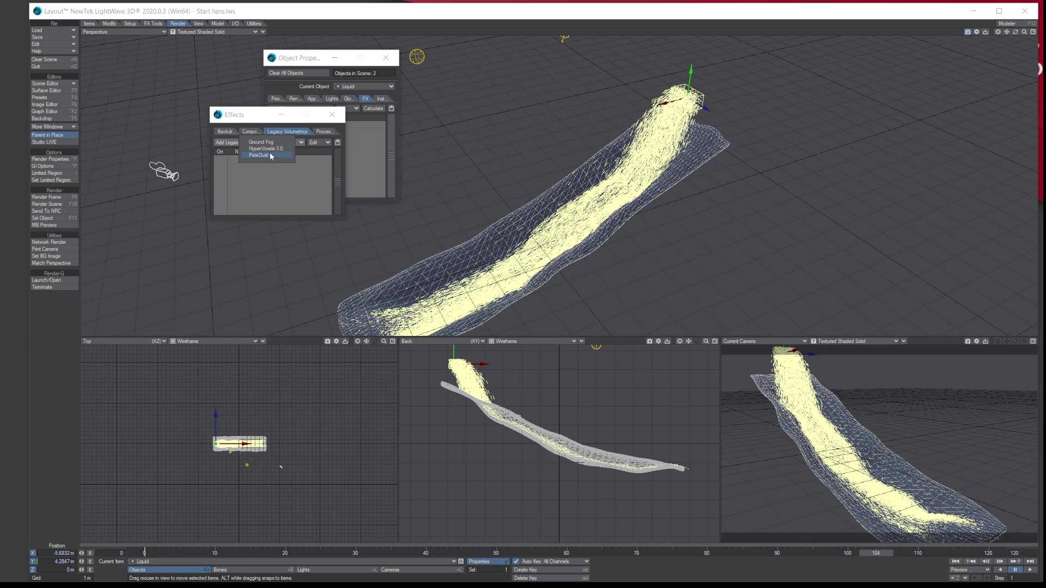
pyautogui.click(278, 150)
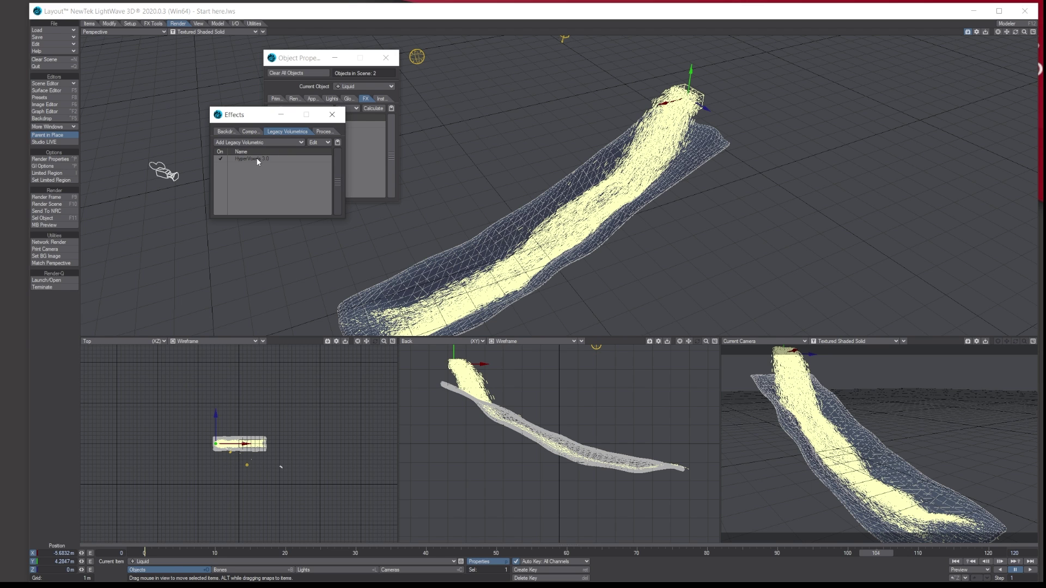
# Step: Activate HyperVoxels for the Liquid object and render the perspective view with VPR
pyautogui.doubleClick(258, 159)
pyautogui.moveTo(524, 190); pyautogui.dragTo(246, 231)
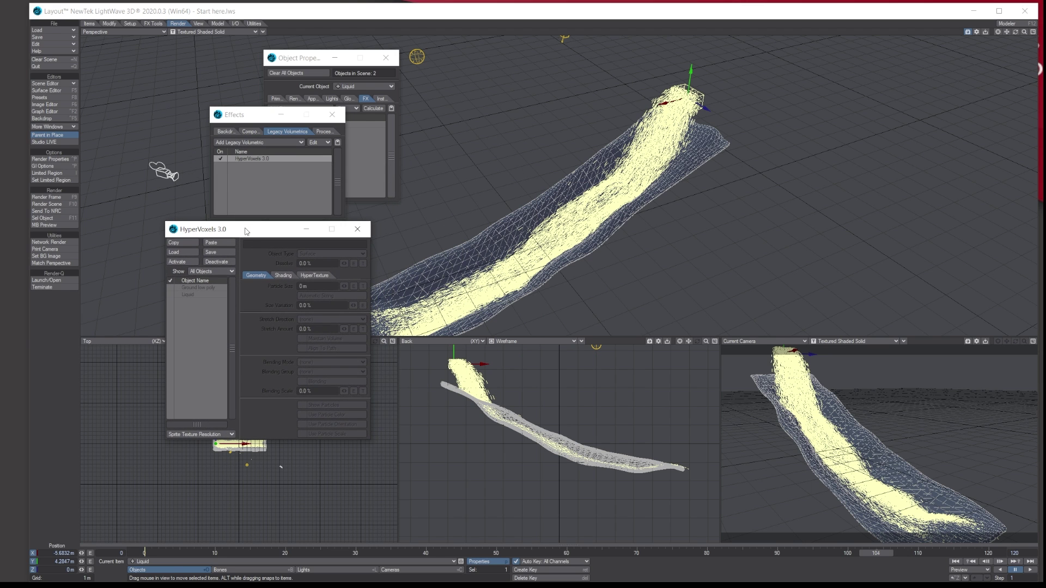
pyautogui.click(188, 294)
pyautogui.click(185, 263)
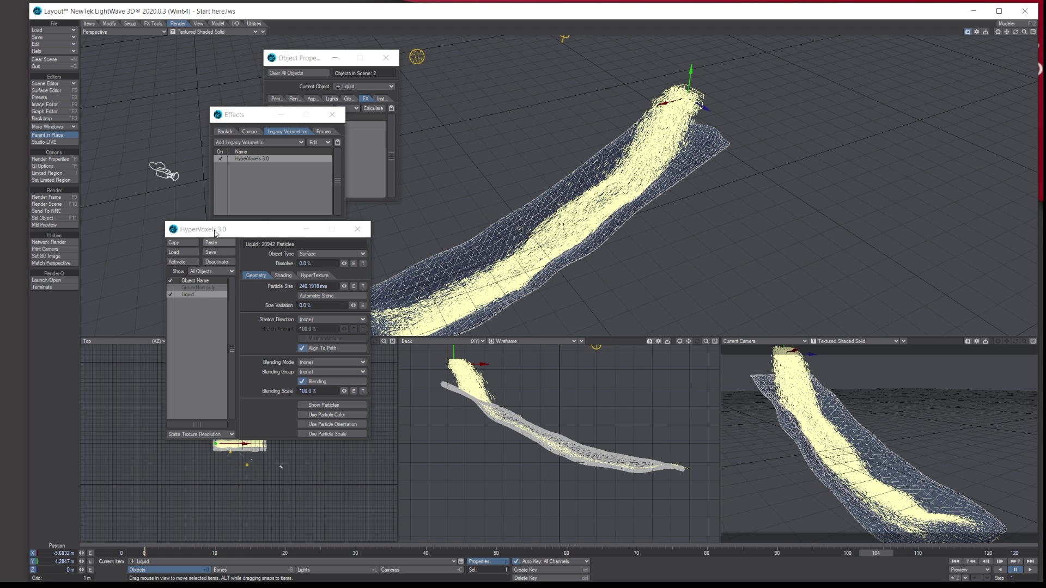
pyautogui.moveTo(216, 230); pyautogui.dragTo(166, 282)
pyautogui.click(197, 31)
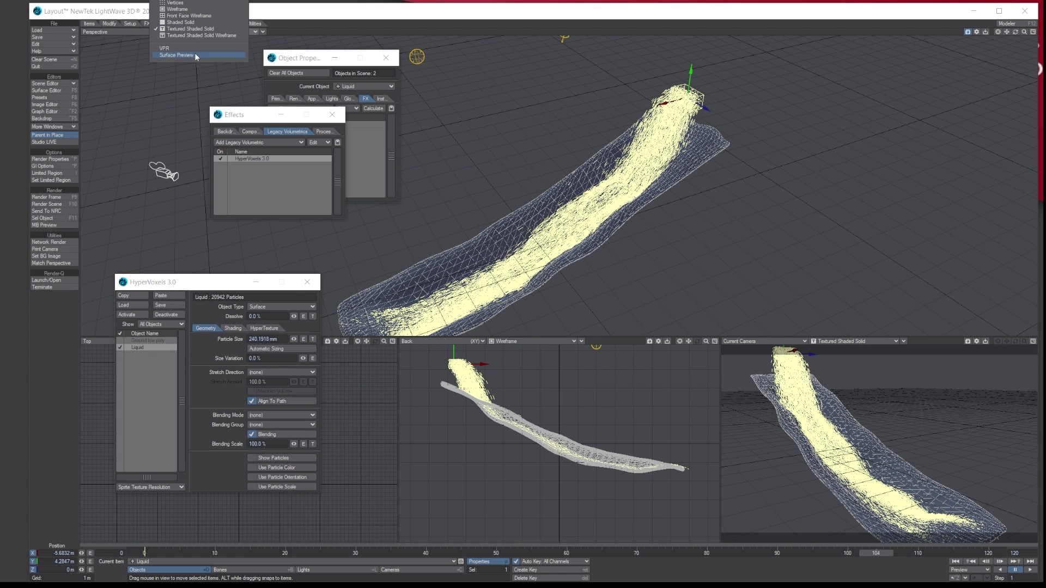
pyautogui.click(197, 48)
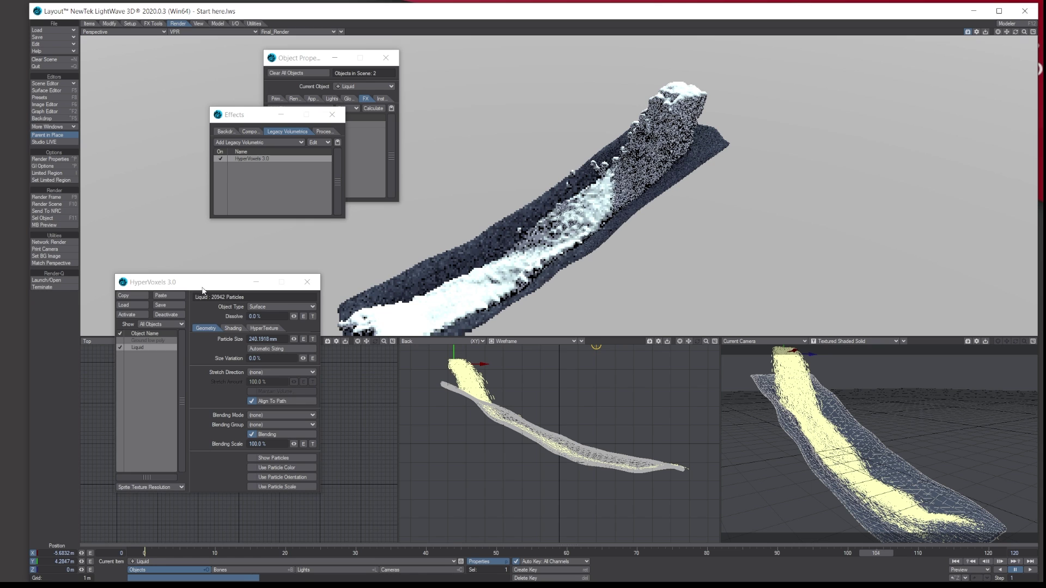
# Step: Load the Mercury preset from the built-in Generic HyperVoxels presets onto the Liquid object
pyautogui.moveTo(194, 289); pyautogui.dragTo(216, 147)
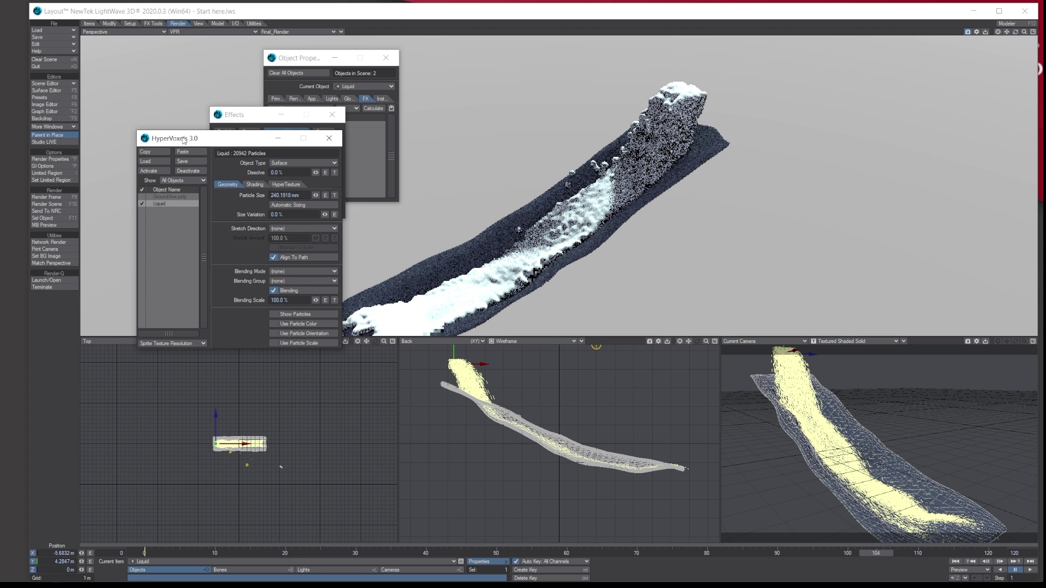
pyautogui.moveTo(184, 141); pyautogui.dragTo(181, 126)
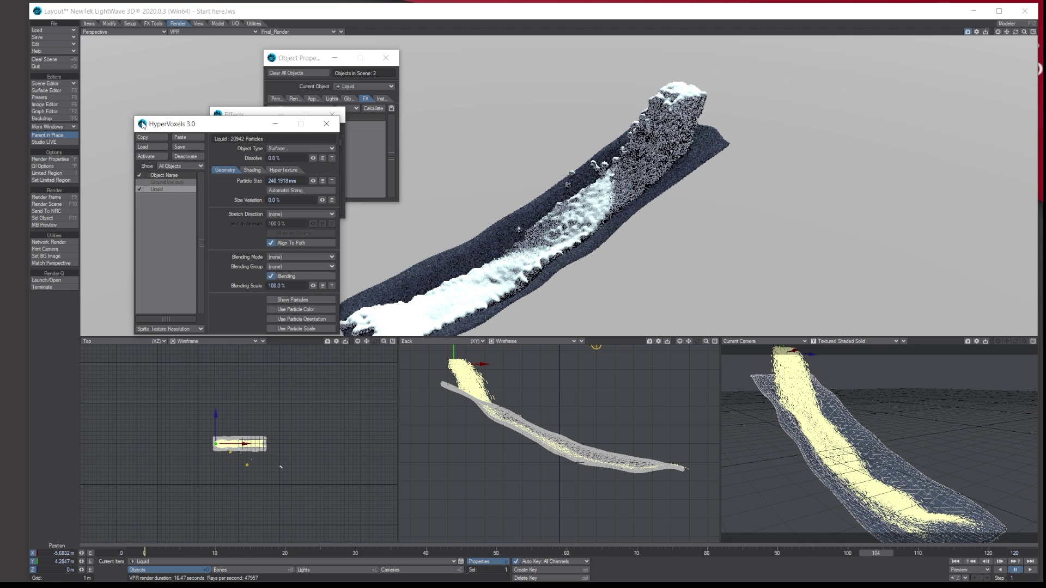
pyautogui.click(52, 98)
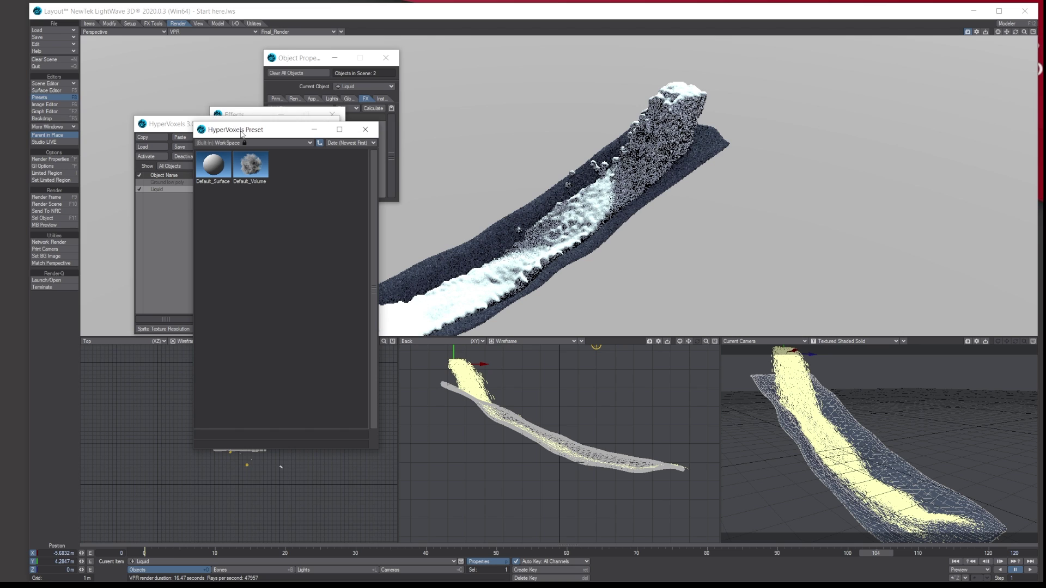
pyautogui.moveTo(243, 134); pyautogui.dragTo(193, 218)
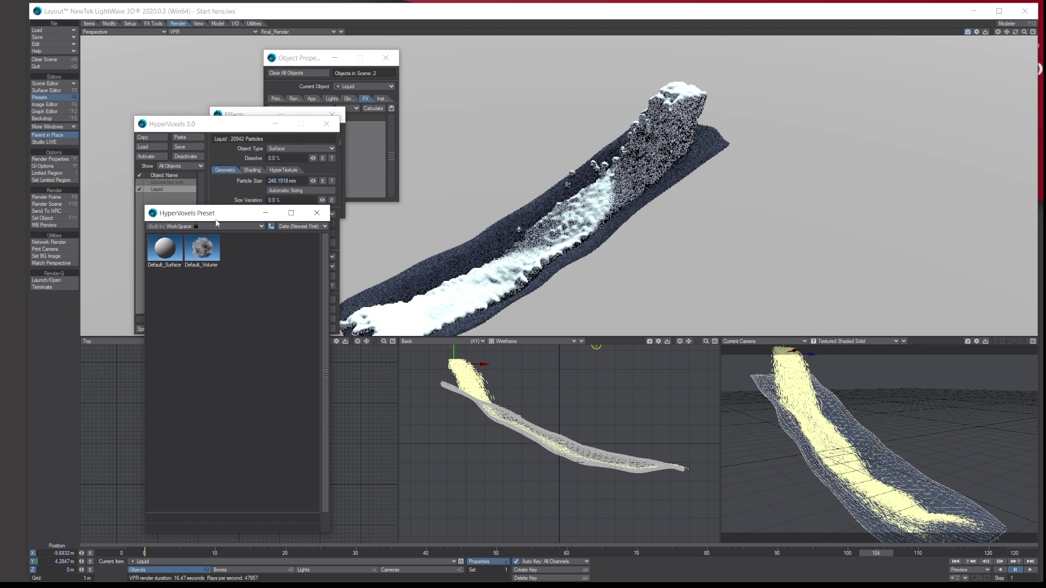
pyautogui.click(216, 226)
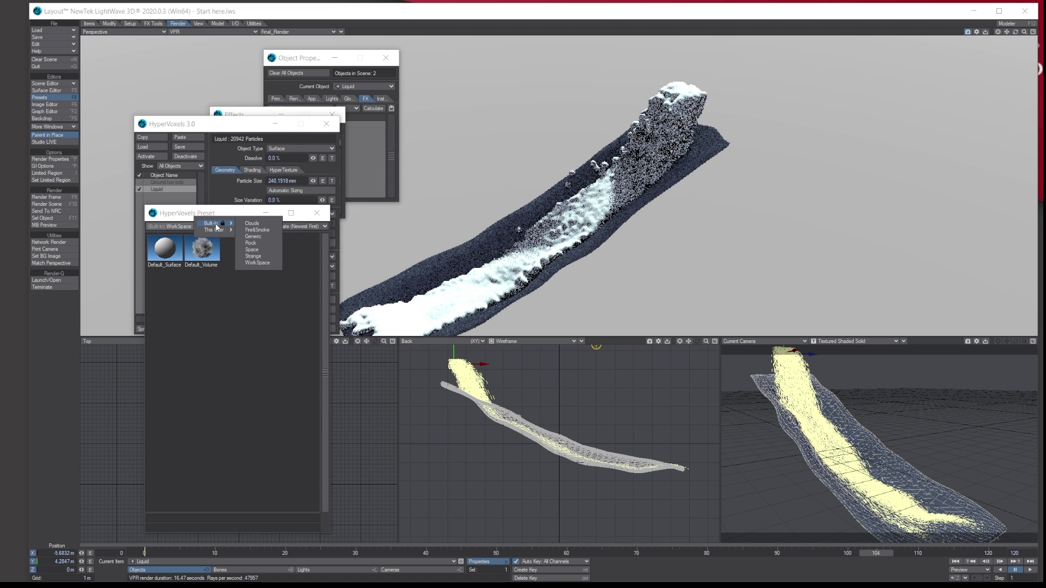
pyautogui.click(254, 236)
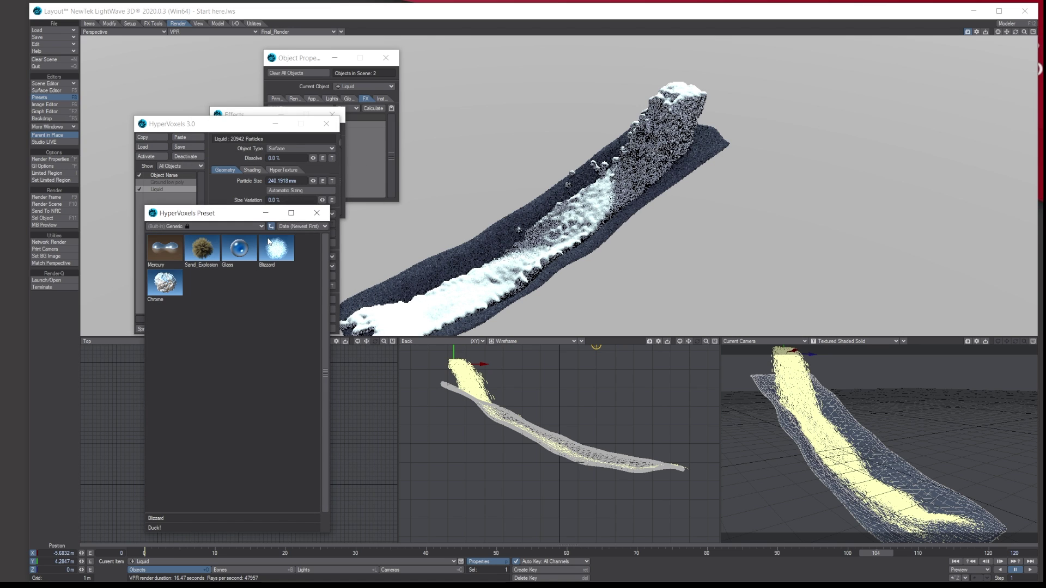
pyautogui.doubleClick(164, 253)
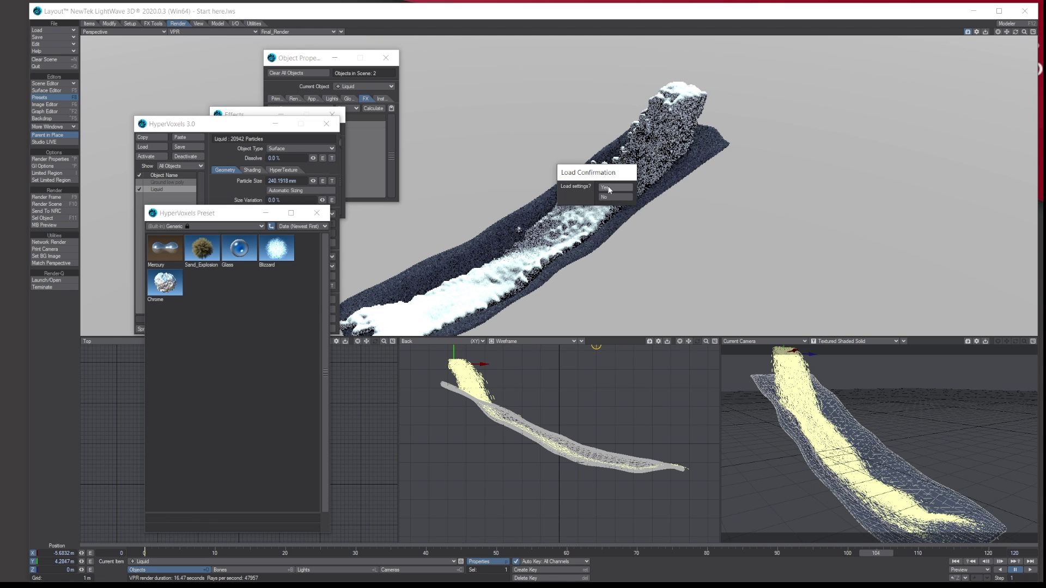
pyautogui.click(608, 186)
pyautogui.click(683, 186)
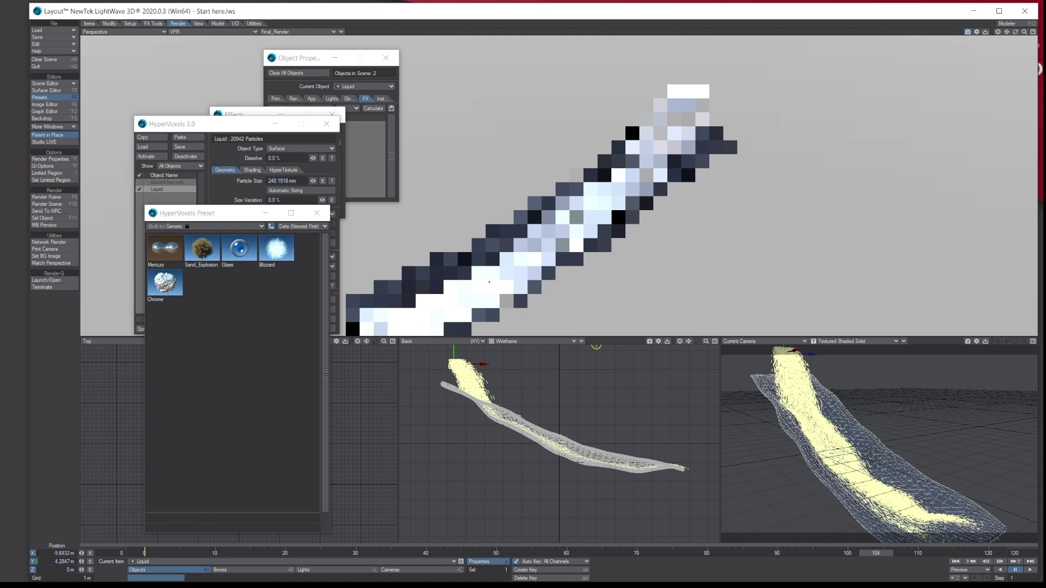
# Step: Set the Liquid HyperVoxels particle size to 100 mm and the size variation to 100%
pyautogui.click(246, 191)
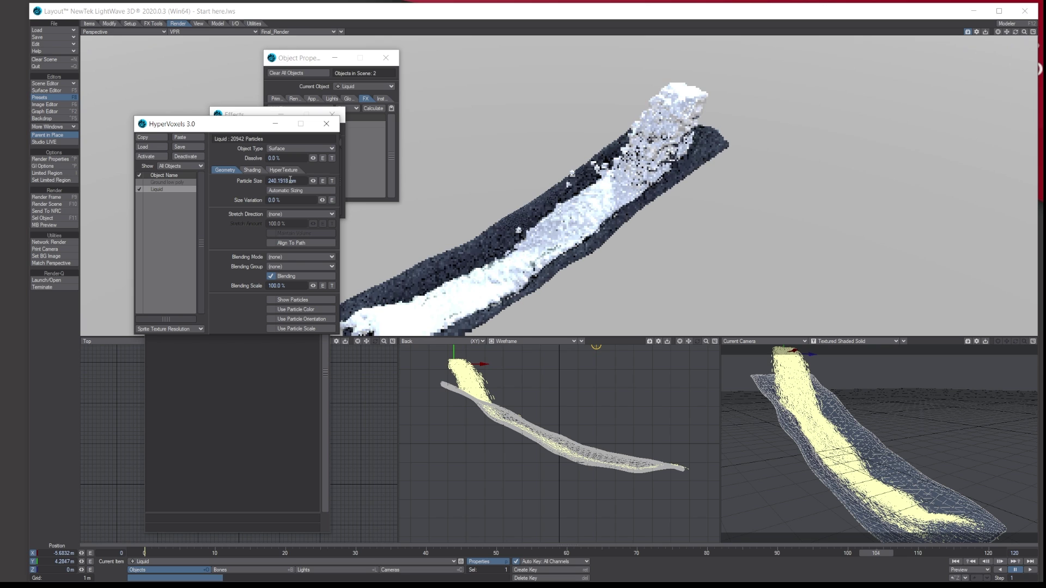
pyautogui.doubleClick(291, 181)
pyautogui.write('10')
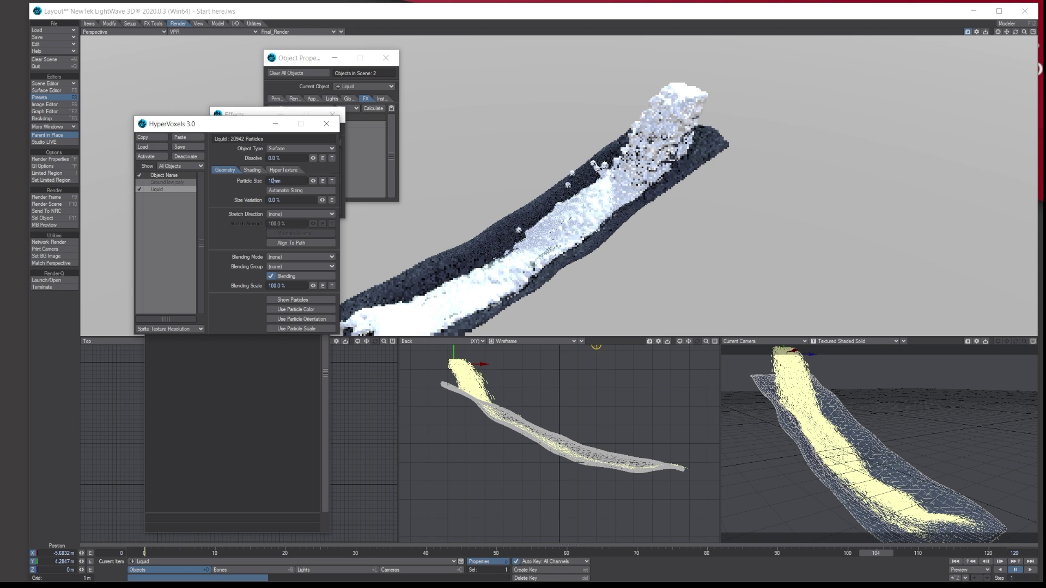
pyautogui.write('0')
pyautogui.press('Tab')
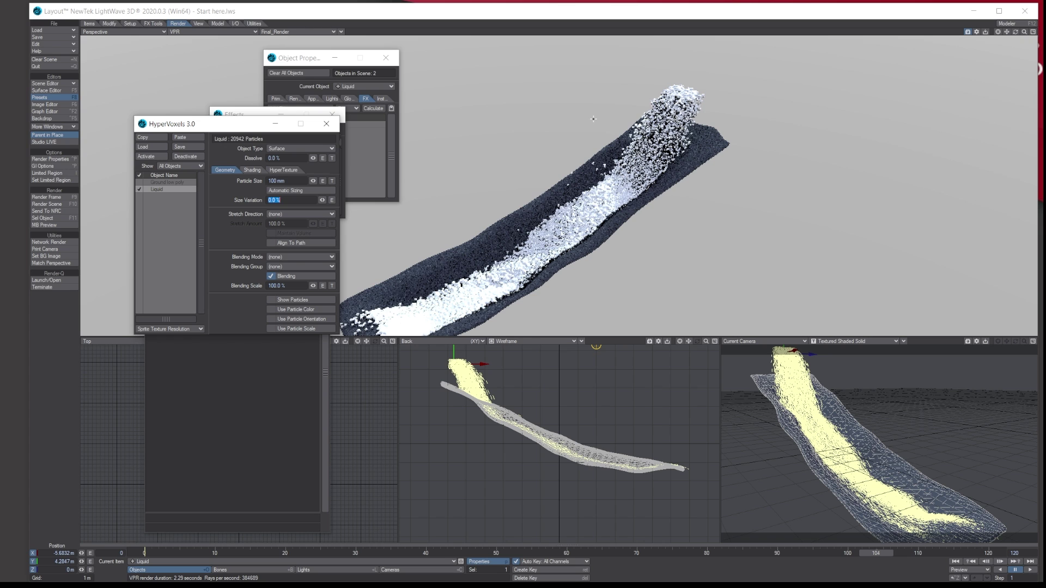
pyautogui.write('100')
pyautogui.press('Tab')
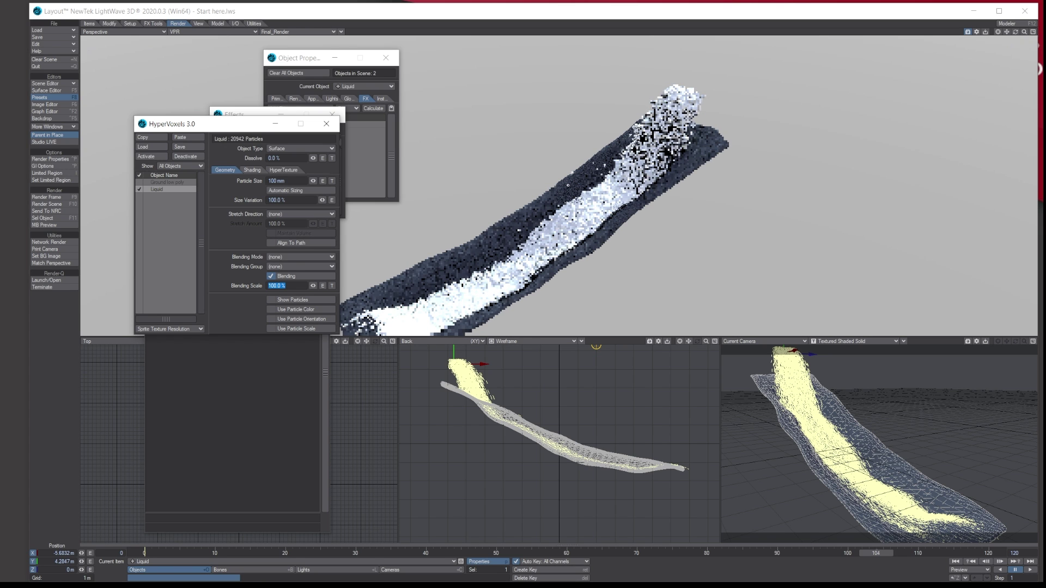
# Step: Stretch the Liquid HyperVoxels along Velocity and set the blending scale to 500%
pyautogui.click(287, 210)
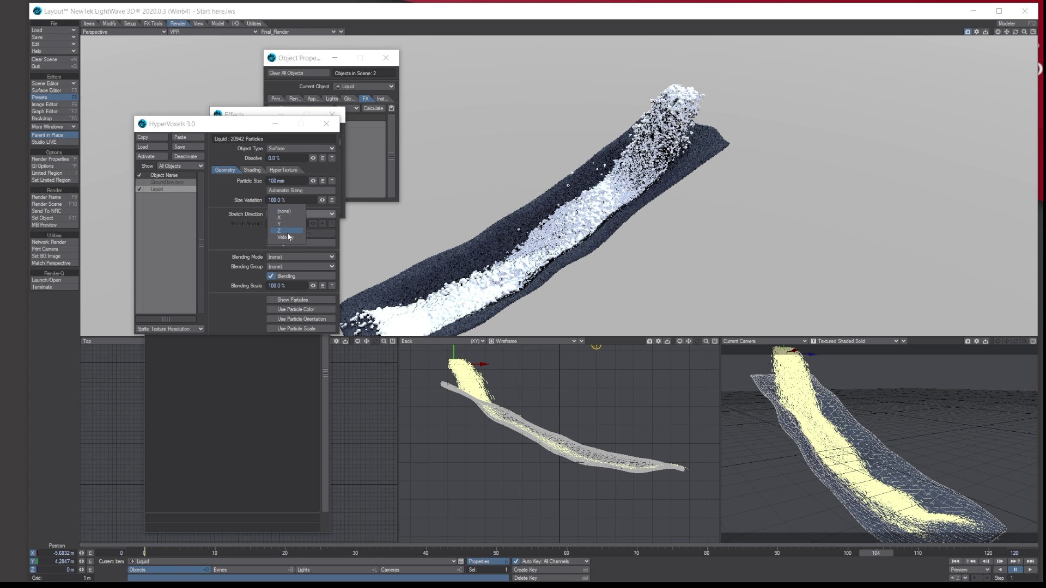
pyautogui.click(286, 234)
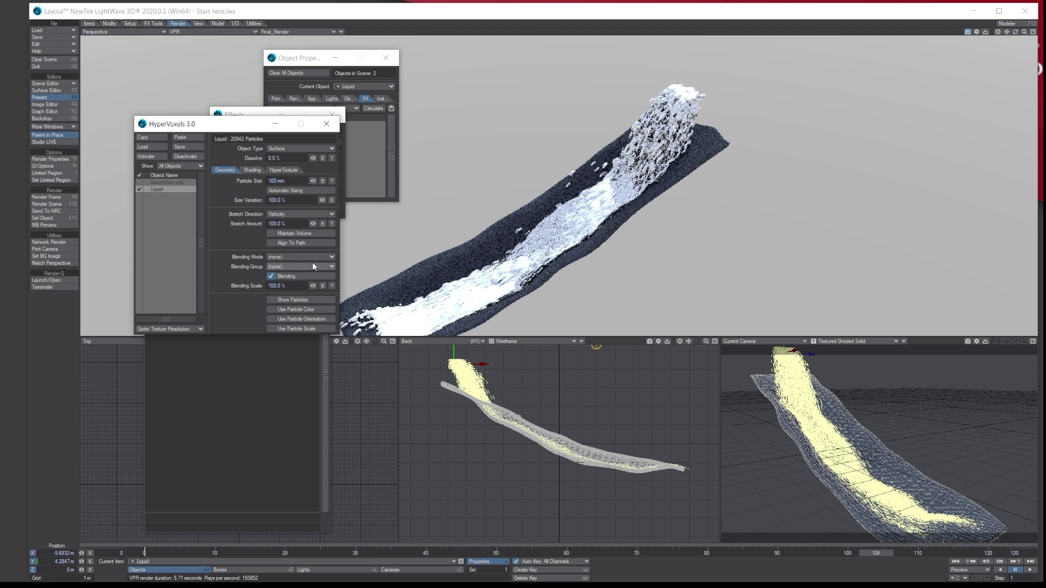
pyautogui.click(280, 286)
pyautogui.write('500')
pyautogui.press('Return')
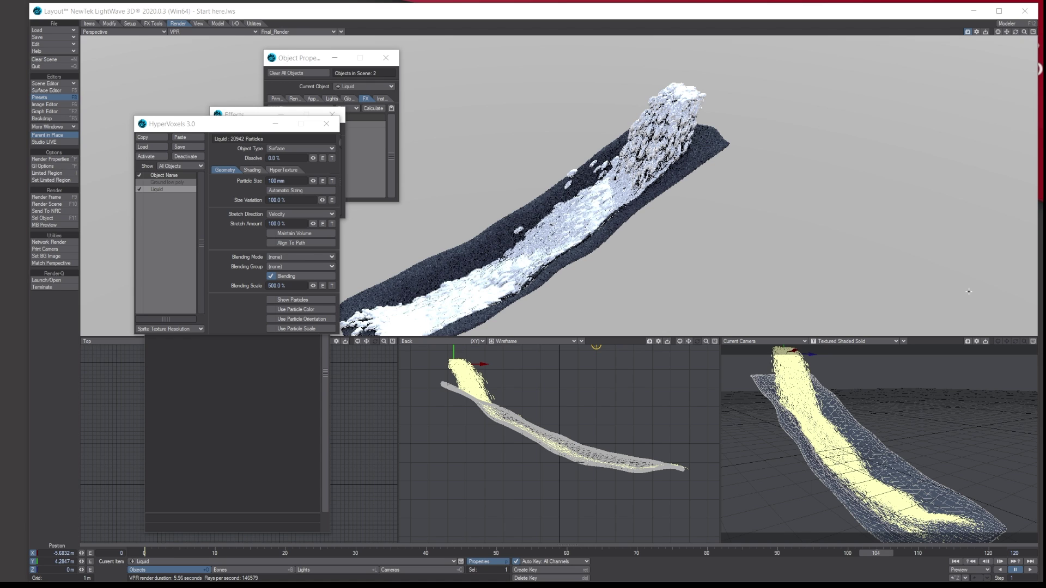
# Step: Remove the textures from the HyperVoxels Diffuse and Reflection shading channels and set Diffuse to 10%
pyautogui.click(252, 171)
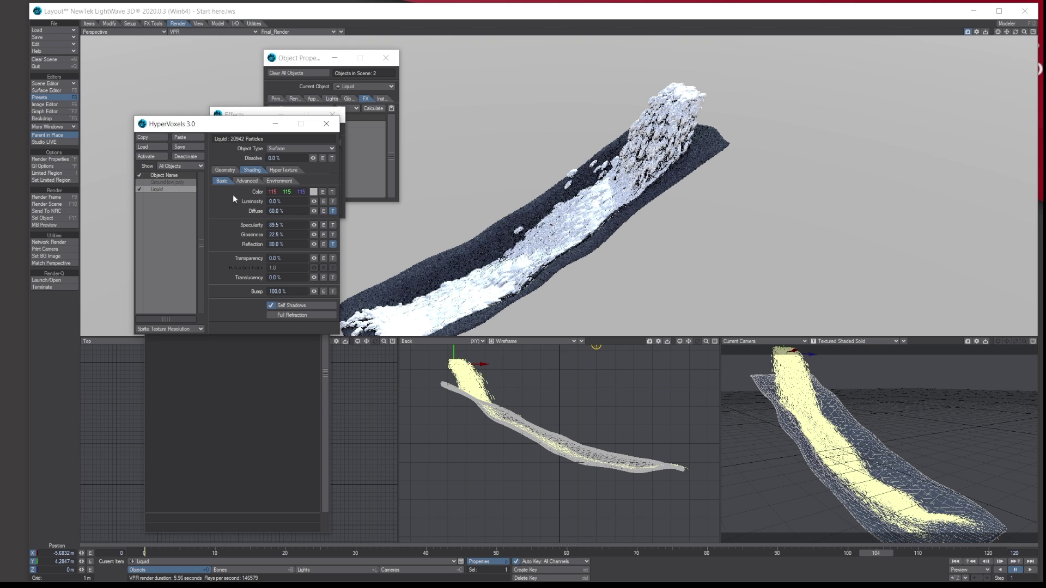
pyautogui.keyDown('shift'); pyautogui.click(332, 212); pyautogui.keyUp('shift')
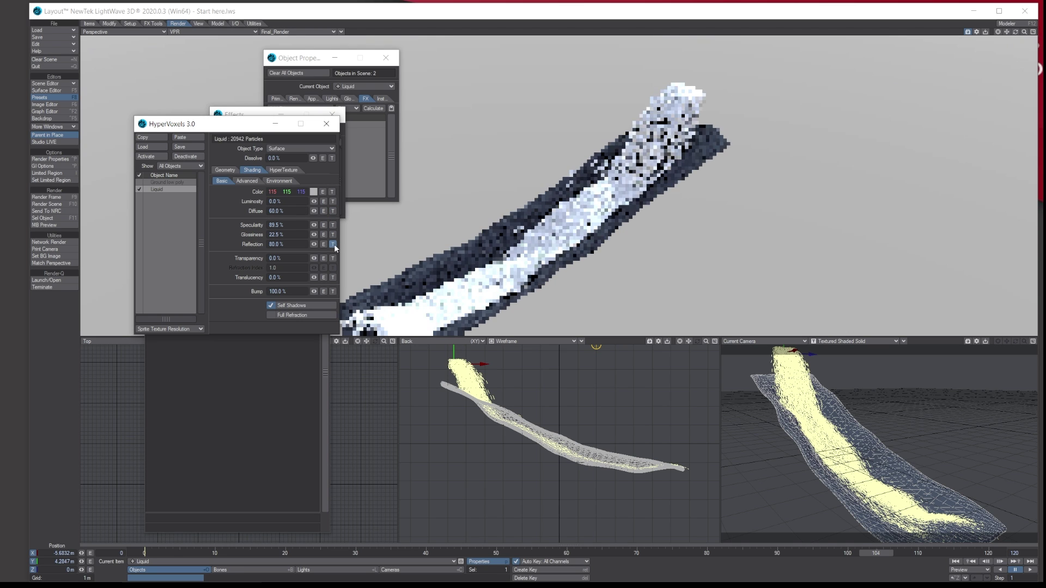
pyautogui.click(298, 211)
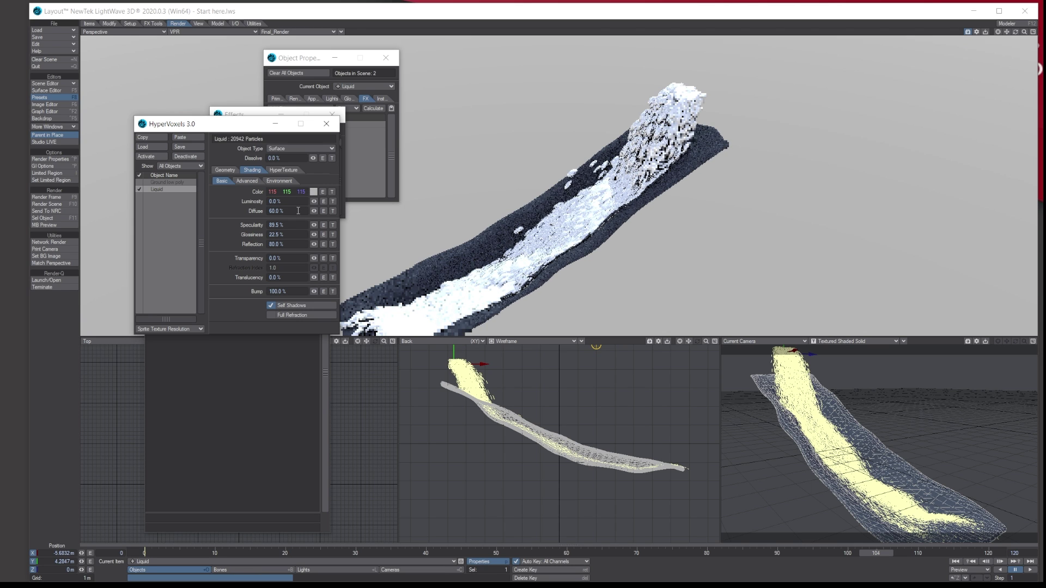
pyautogui.doubleClick(297, 211)
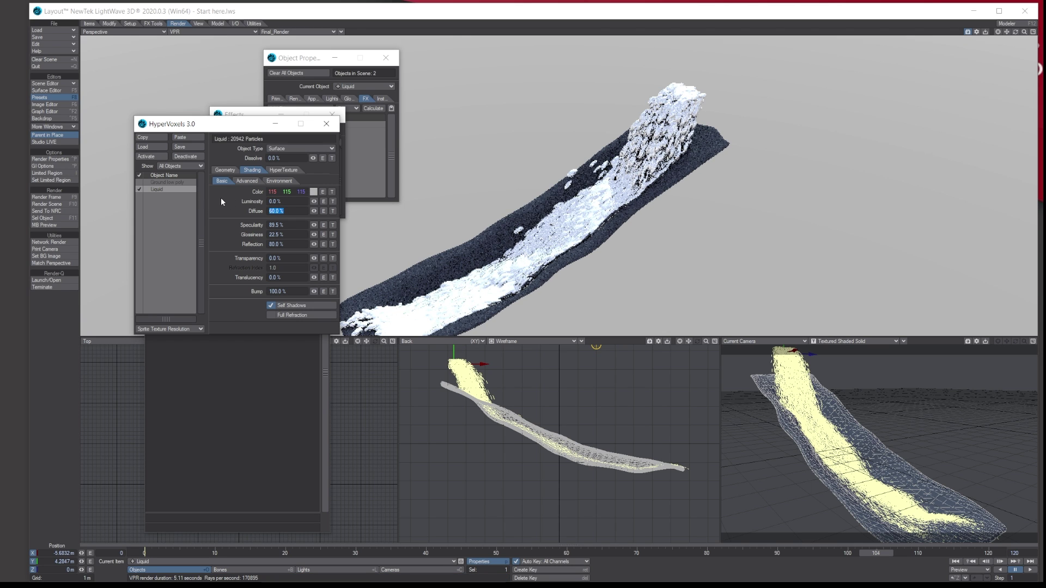
pyautogui.write('10')
pyautogui.press('Tab')
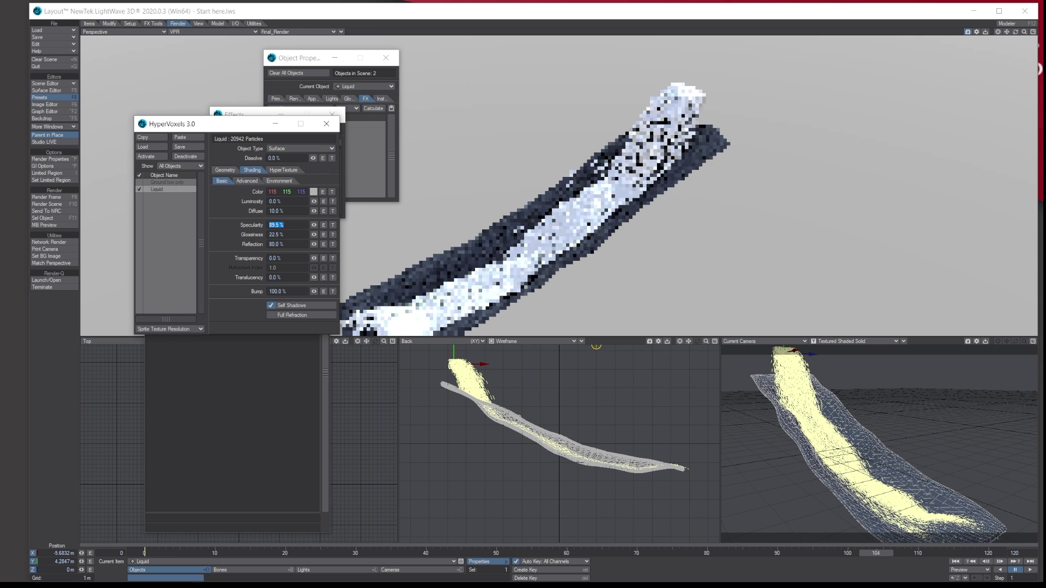
# Step: Set the HyperVoxels shading glossiness to 75% and specularity to 60%
pyautogui.click(291, 234)
pyautogui.doubleClick(292, 234)
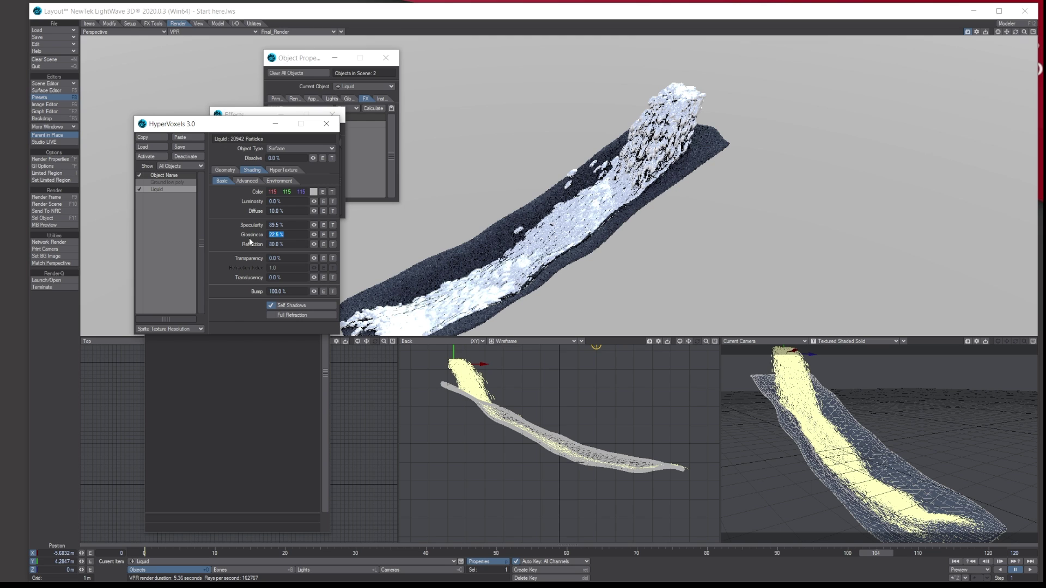
pyautogui.write('75')
pyautogui.press('Tab')
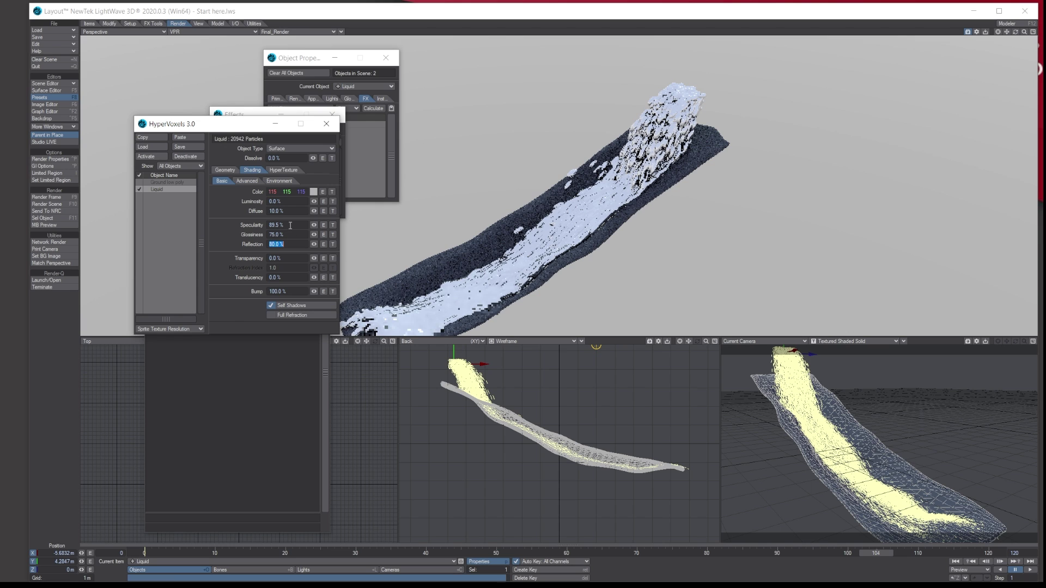
pyautogui.click(290, 225)
pyautogui.write('60')
pyautogui.press('Tab')
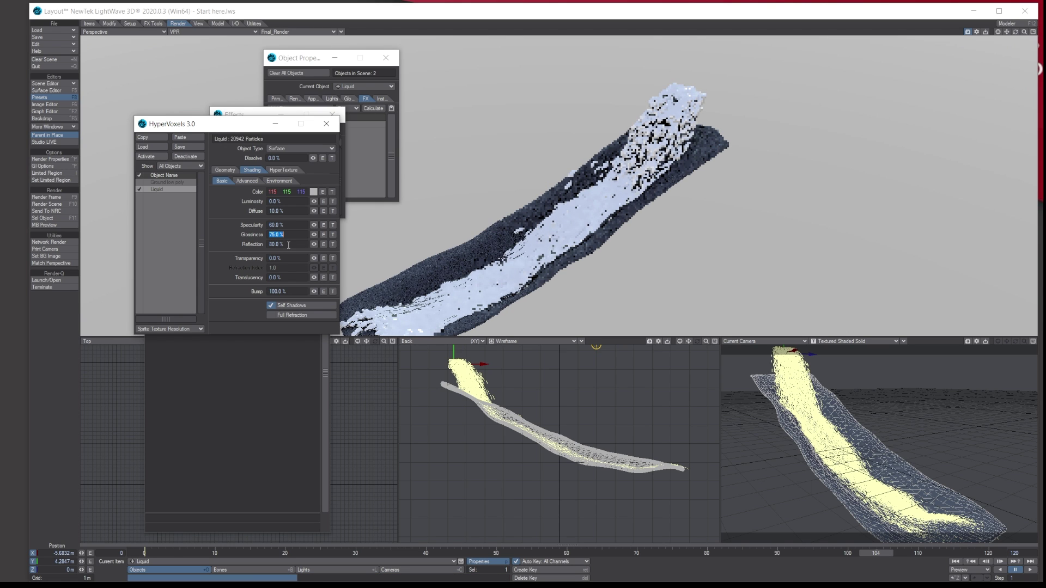
# Step: Set the HyperVoxels shading reflection to 20% and transparency to 65%
pyautogui.press('Tab')
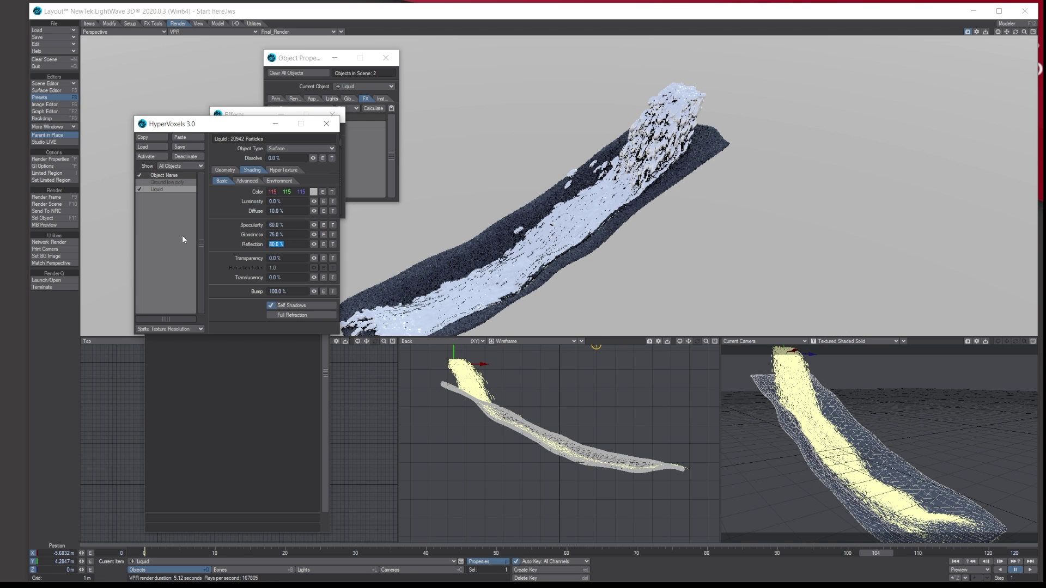
pyautogui.write('20')
pyautogui.press('Tab')
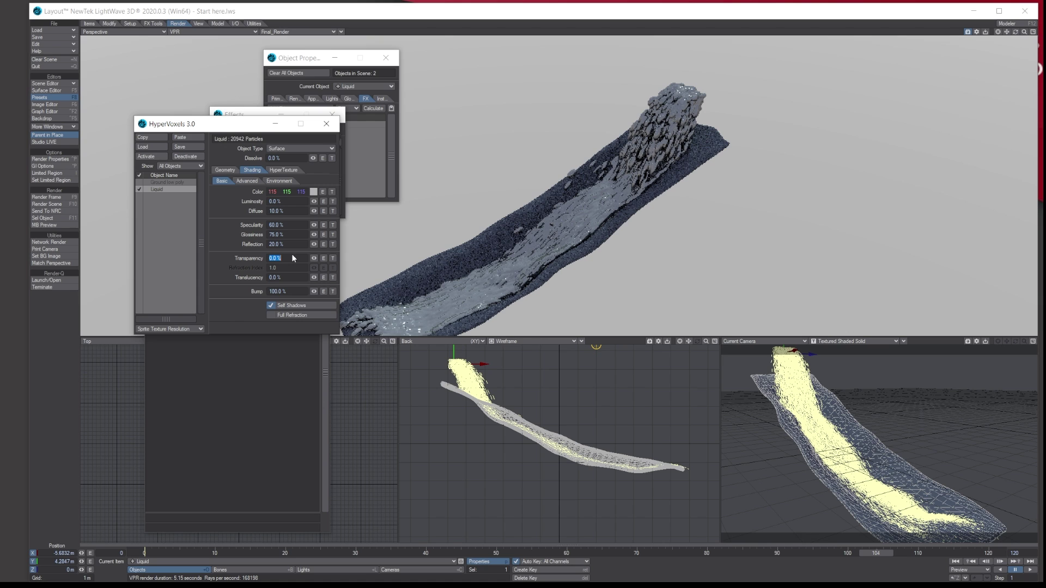
pyautogui.write('65')
pyautogui.press('Tab')
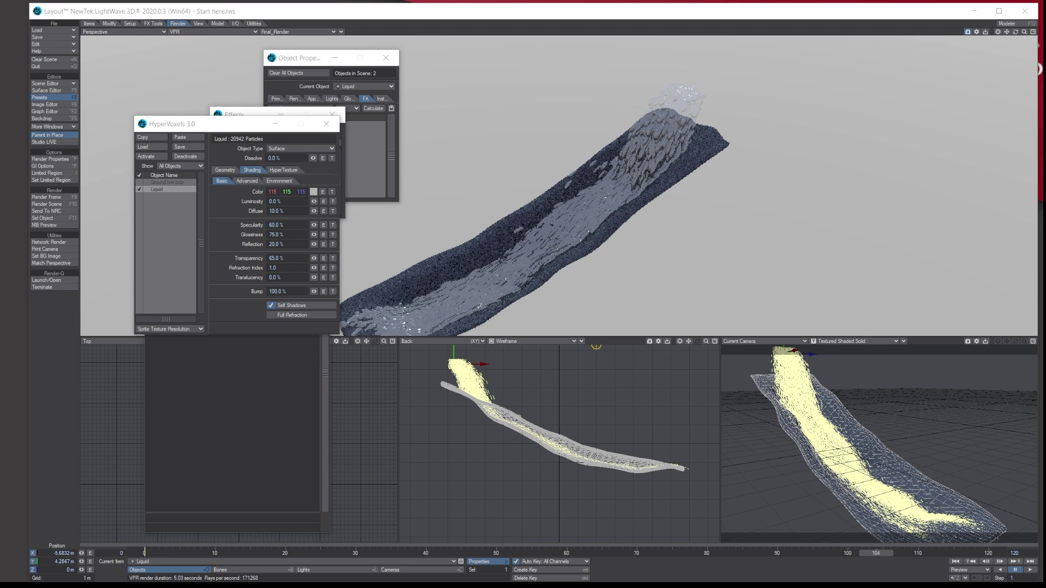
# Step: Try the Ripples HyperTexture on the Liquid HyperVoxels, then switch the texture to Turbulence
pyautogui.click(283, 170)
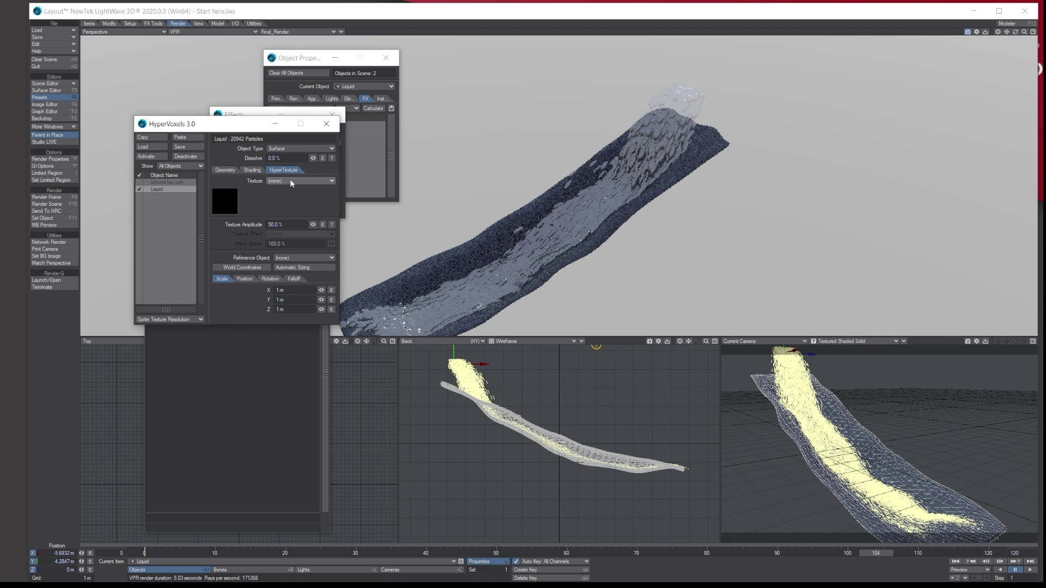
pyautogui.click(291, 182)
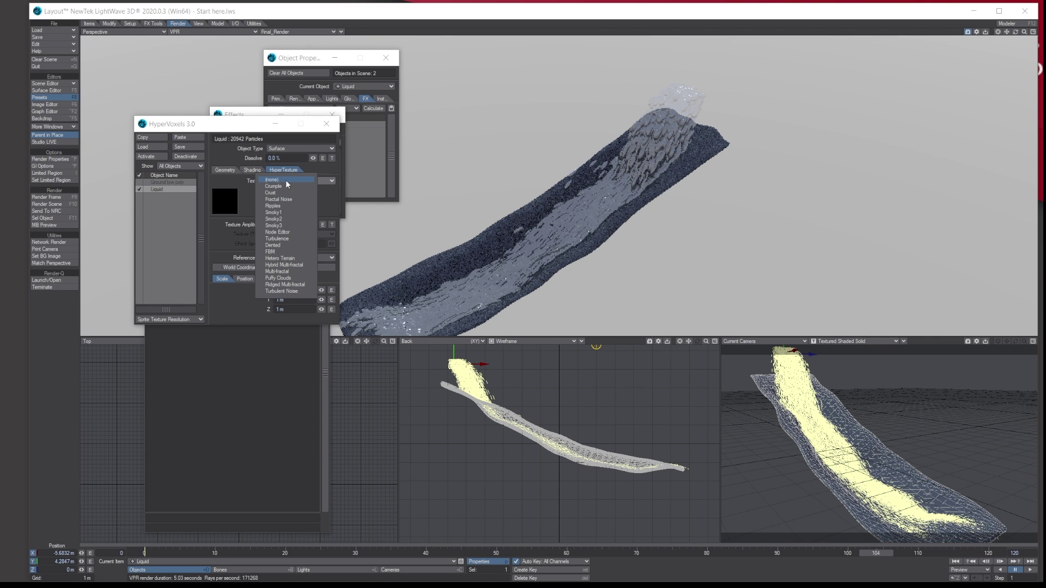
pyautogui.click(299, 207)
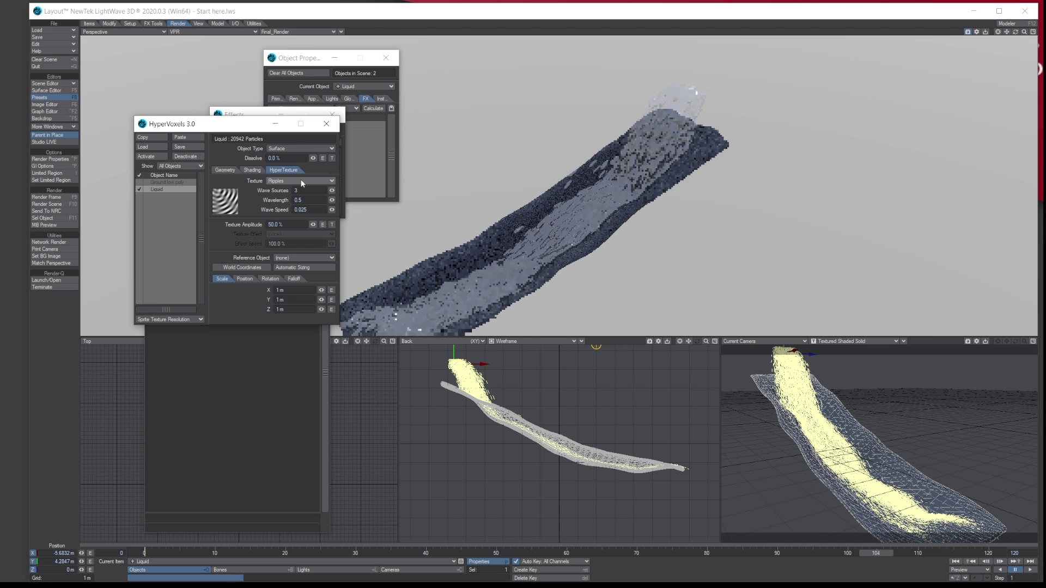
pyautogui.click(301, 181)
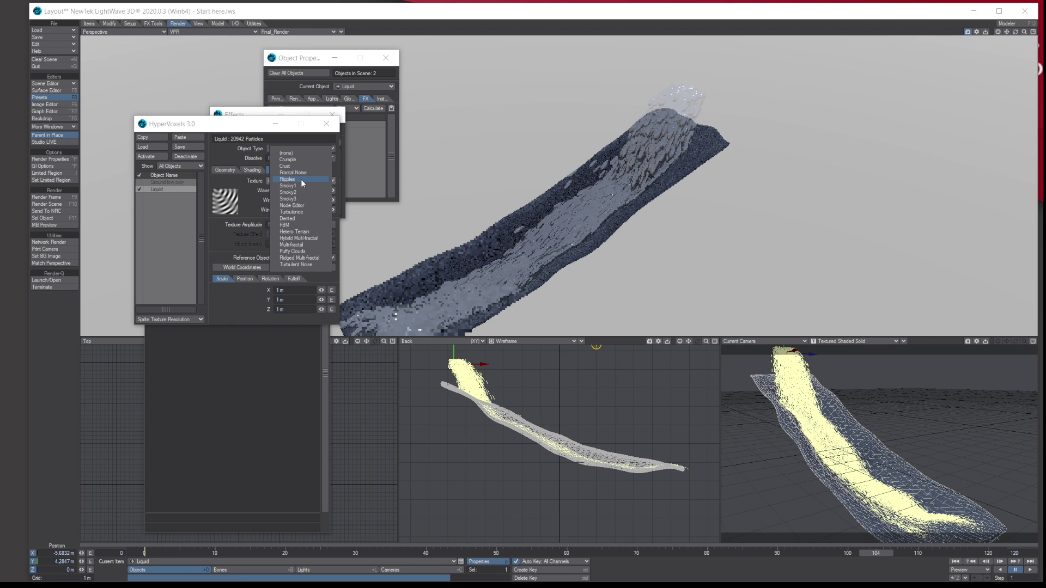
pyautogui.click(300, 212)
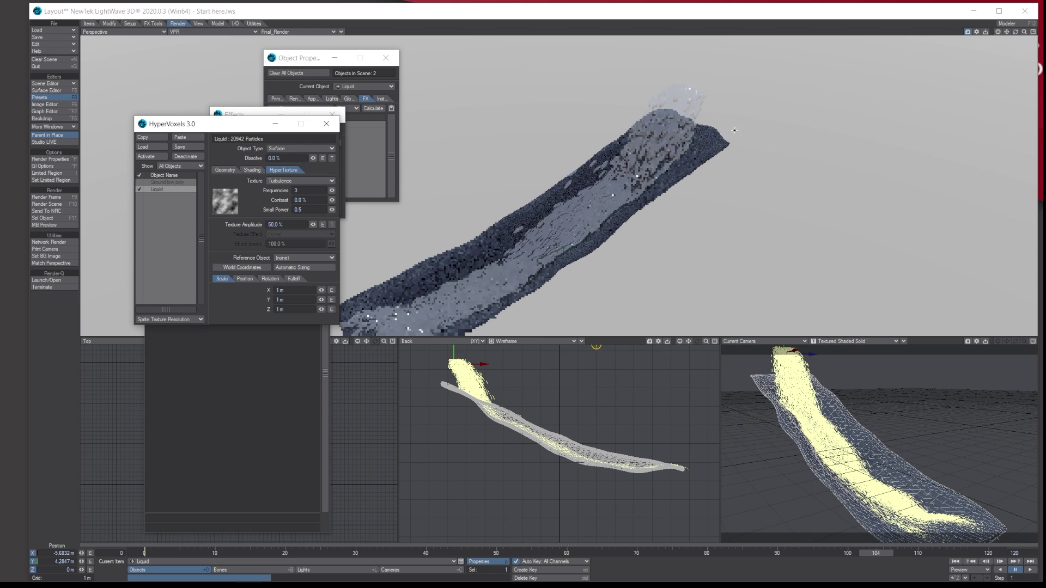
# Step: Set the Turbulence texture amplitude to 500% and its frequencies to 4
pyautogui.click(288, 224)
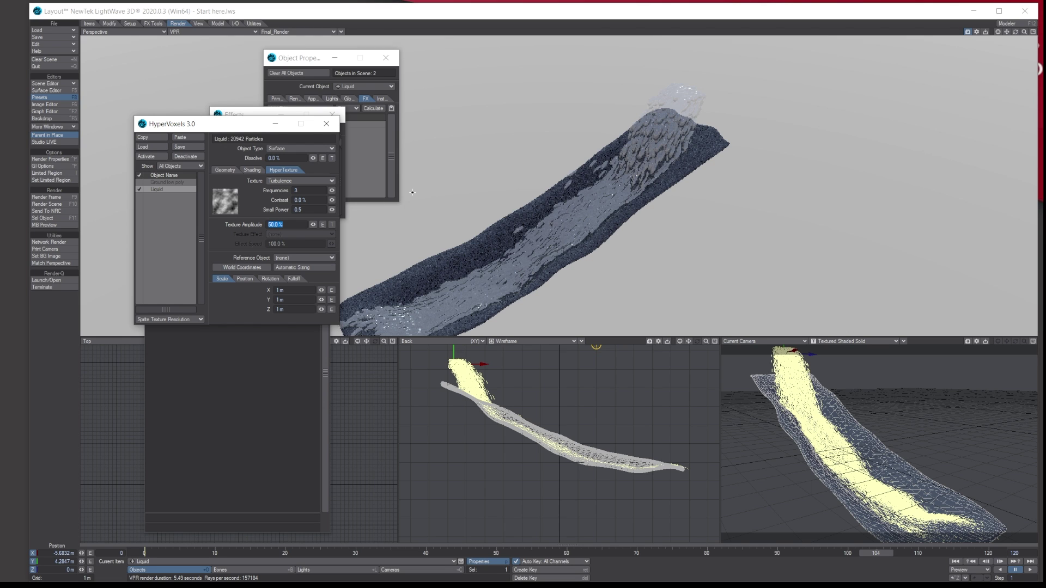
pyautogui.write('500')
pyautogui.press('Return')
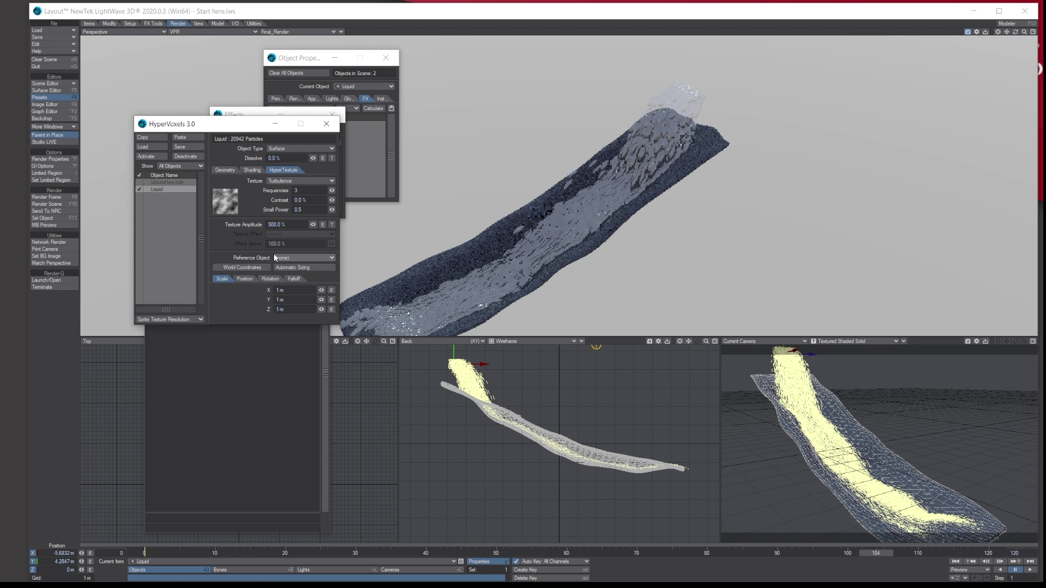
pyautogui.write('4')
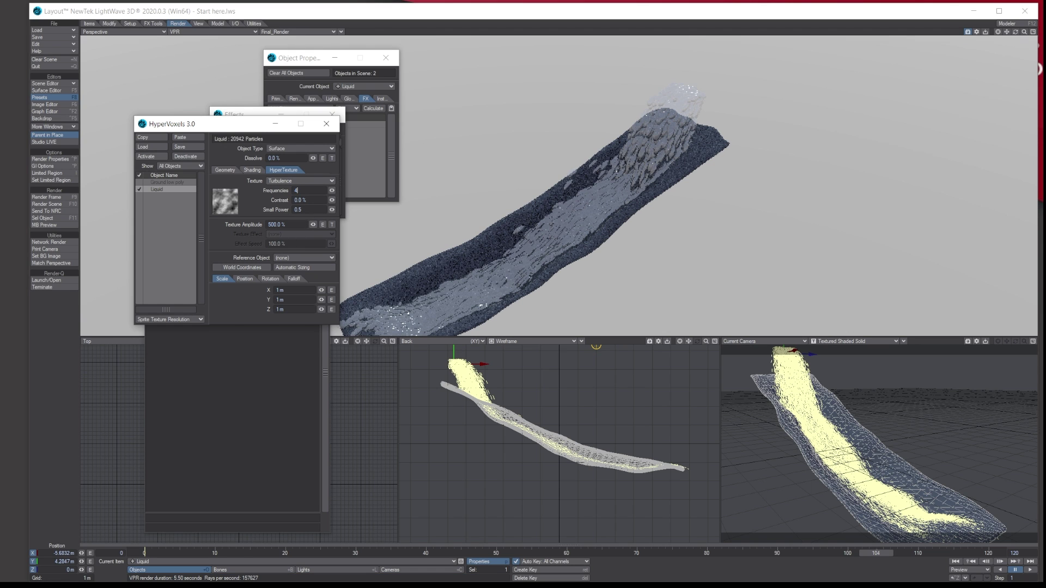
pyautogui.press('Tab')
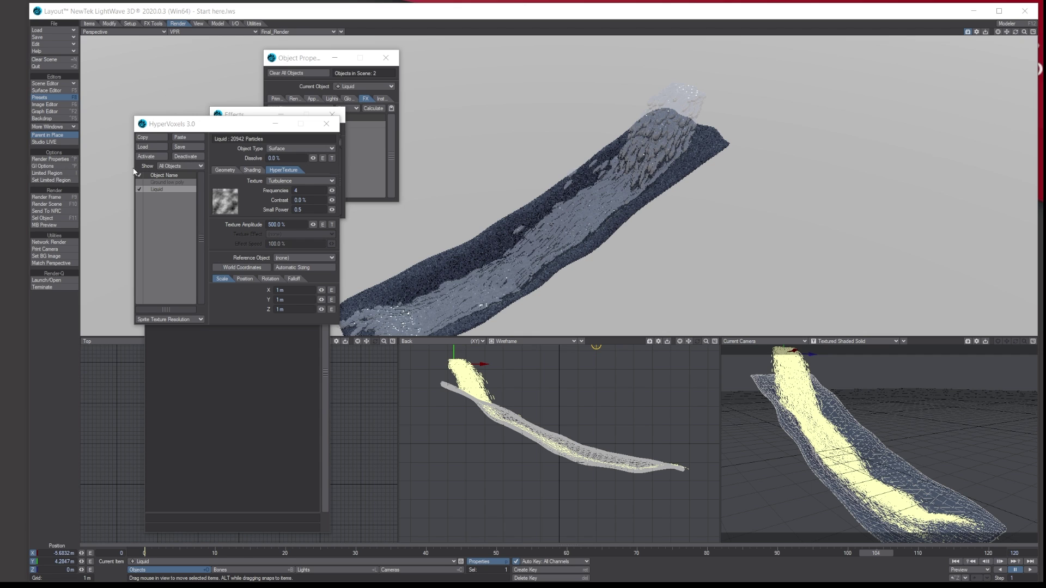
# Step: Set the Liquid HyperVoxels advanced shading to 8% color filter and 15% additive transparency
pyautogui.click(253, 170)
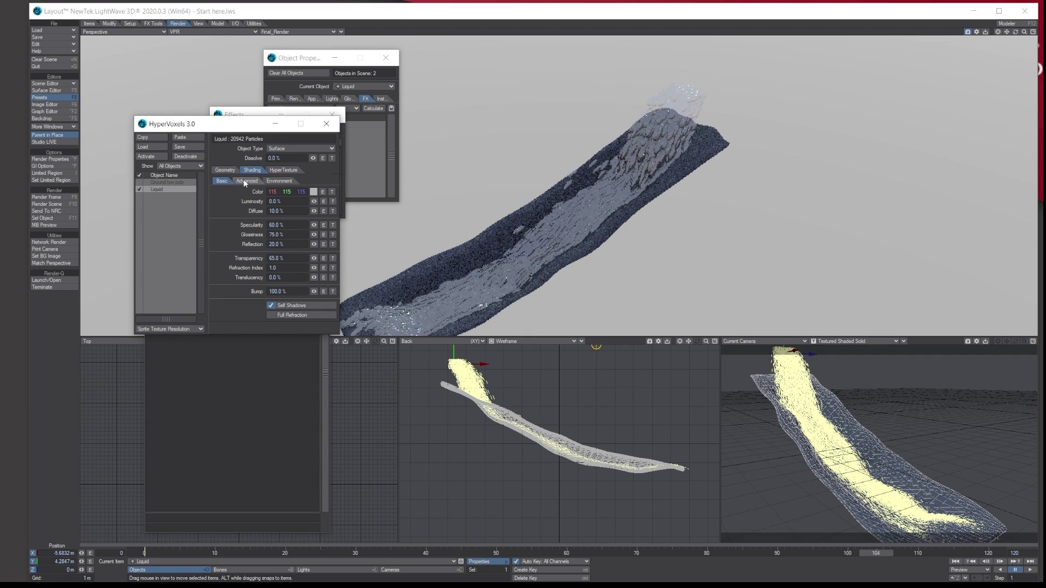
pyautogui.click(246, 182)
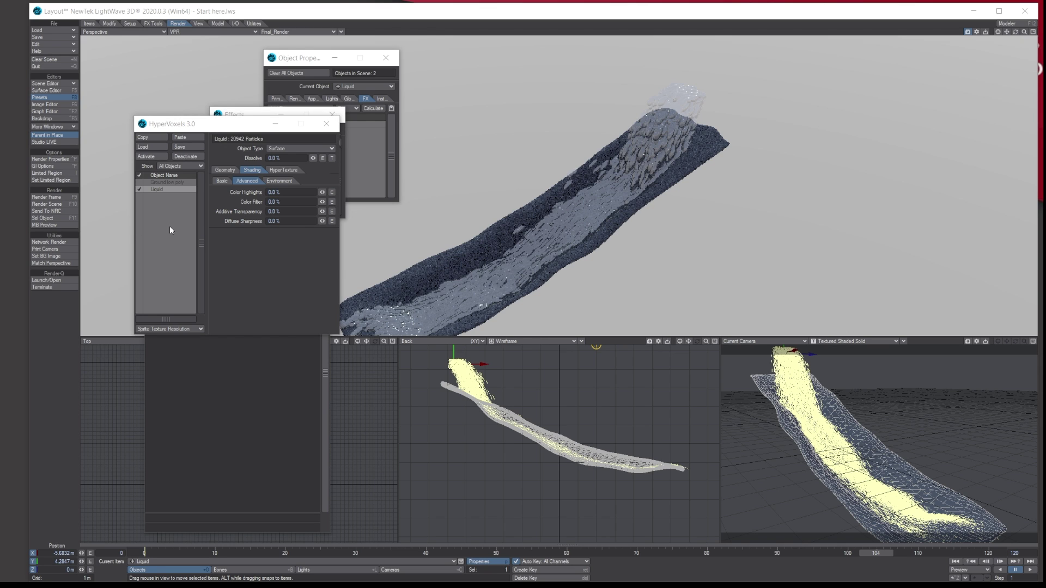
pyautogui.moveTo(323, 203); pyautogui.dragTo(555, 184)
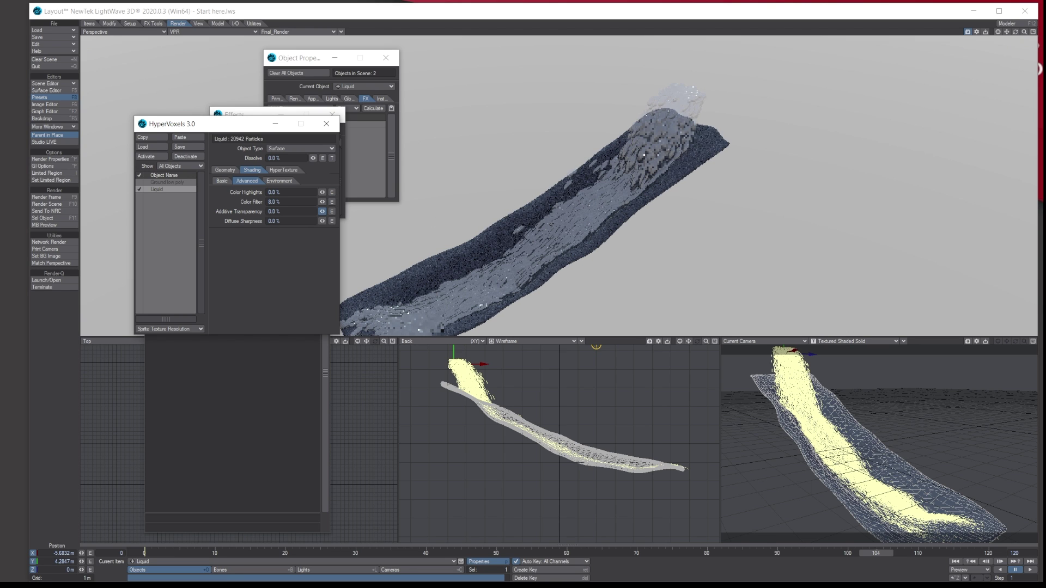
pyautogui.moveTo(322, 211)
pyautogui.mouseDown()
pyautogui.moveTo(382, 207)
pyautogui.moveTo(273, 213)
pyautogui.moveTo(321, 220)
pyautogui.mouseUp()
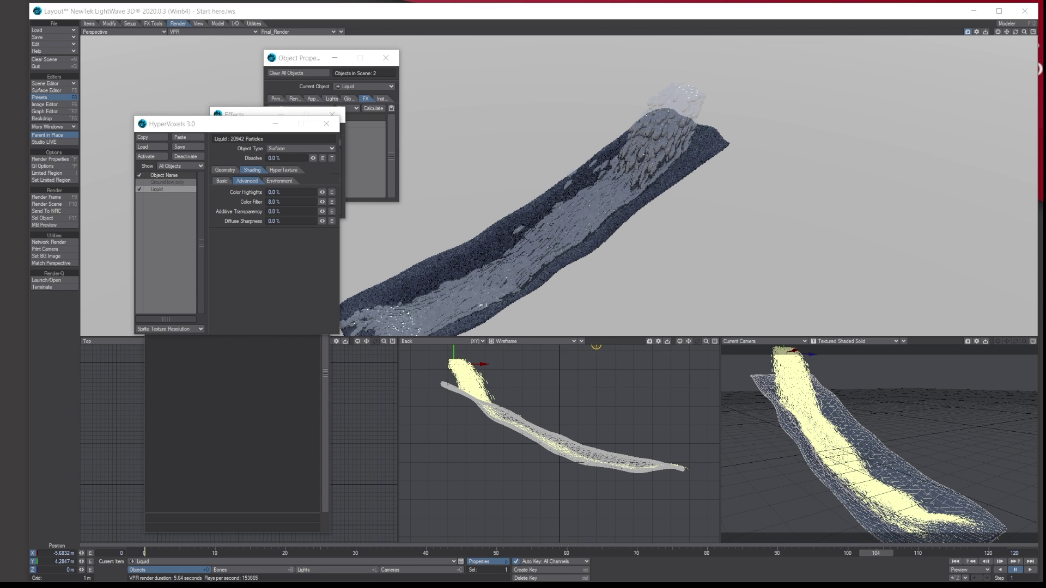
pyautogui.click(275, 211)
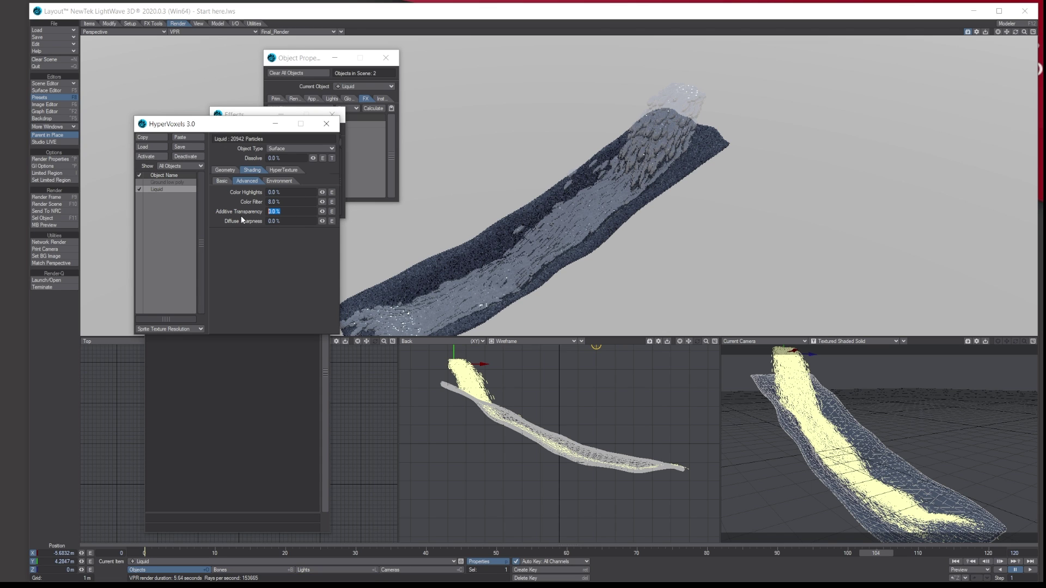
pyautogui.write('15')
pyautogui.press('Tab')
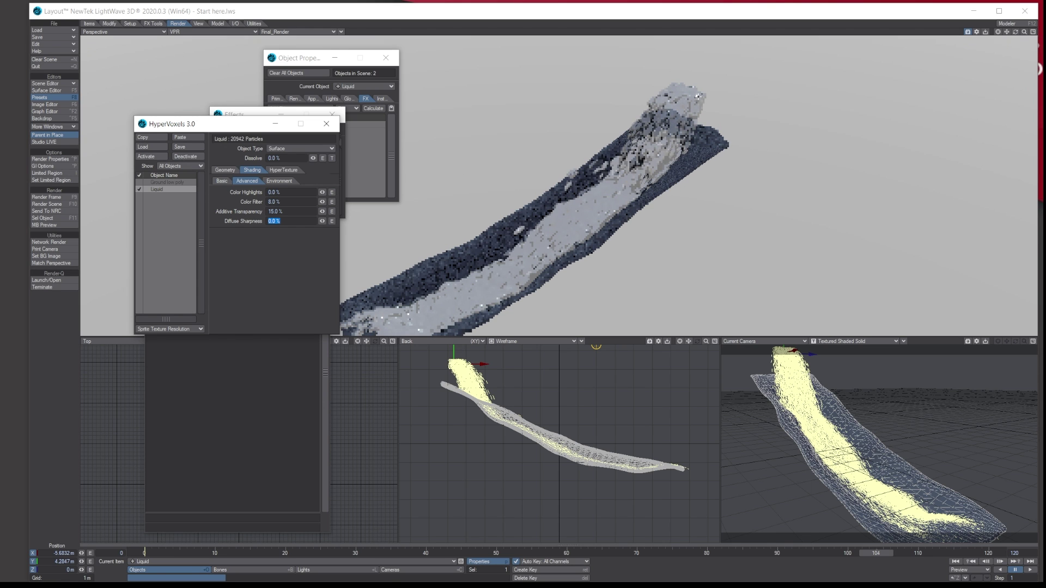
# Step: Review the environment shading options at an earlier frame, and set the Liquid HyperVoxels color to pale cyan
pyautogui.click(283, 182)
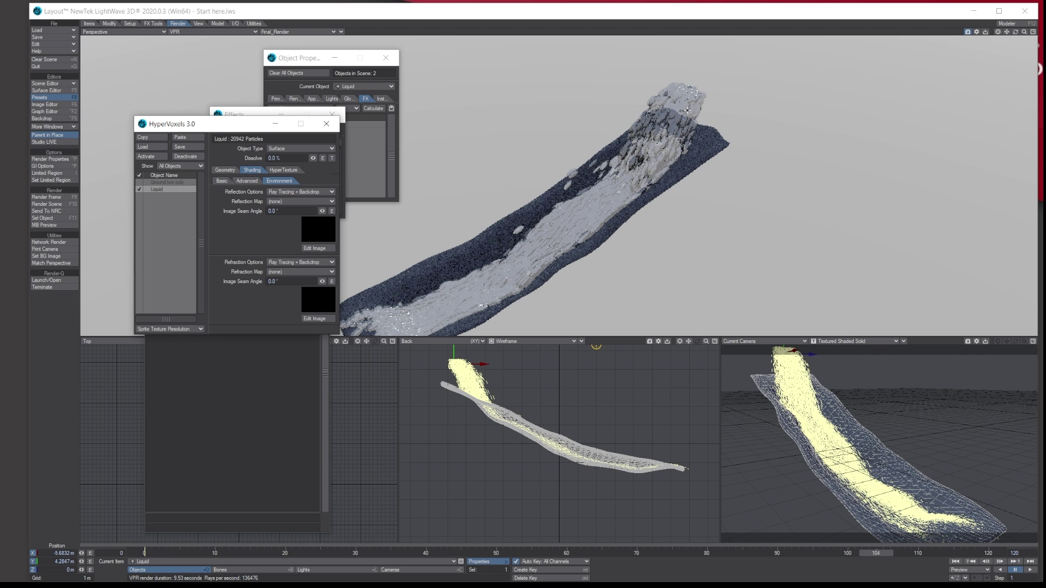
pyautogui.click(875, 558)
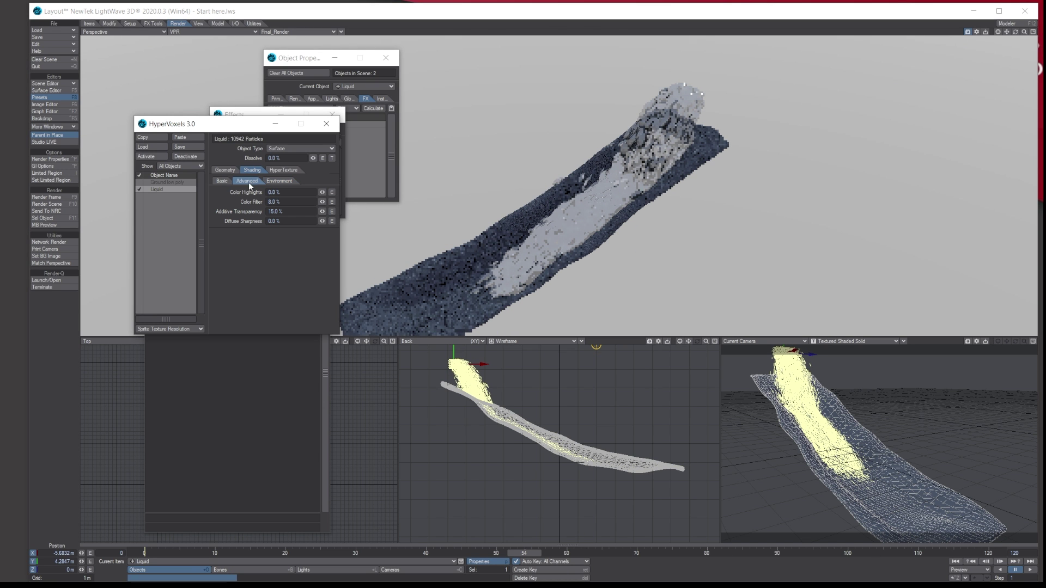
pyautogui.click(222, 182)
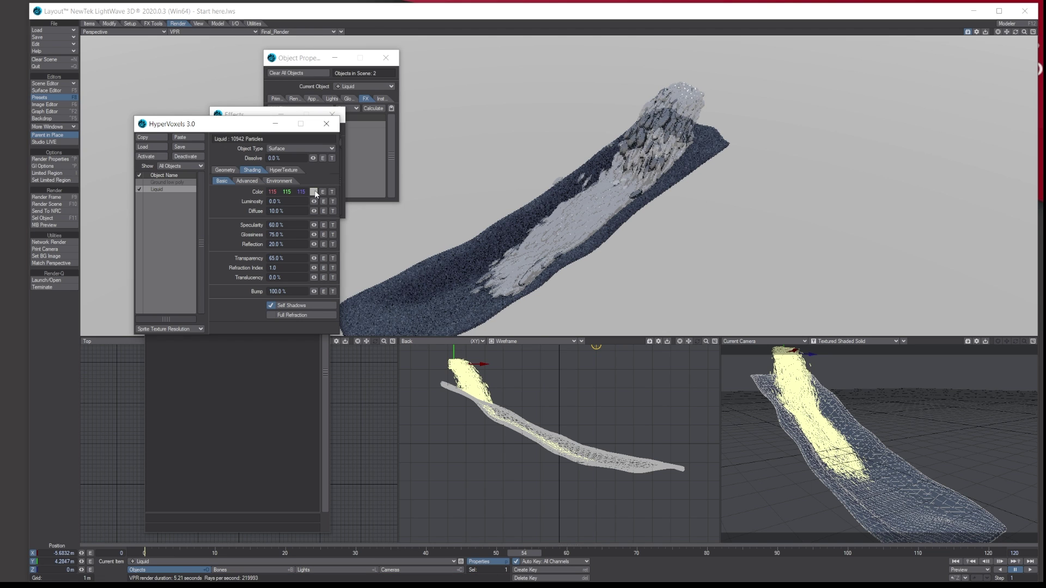
pyautogui.click(315, 193)
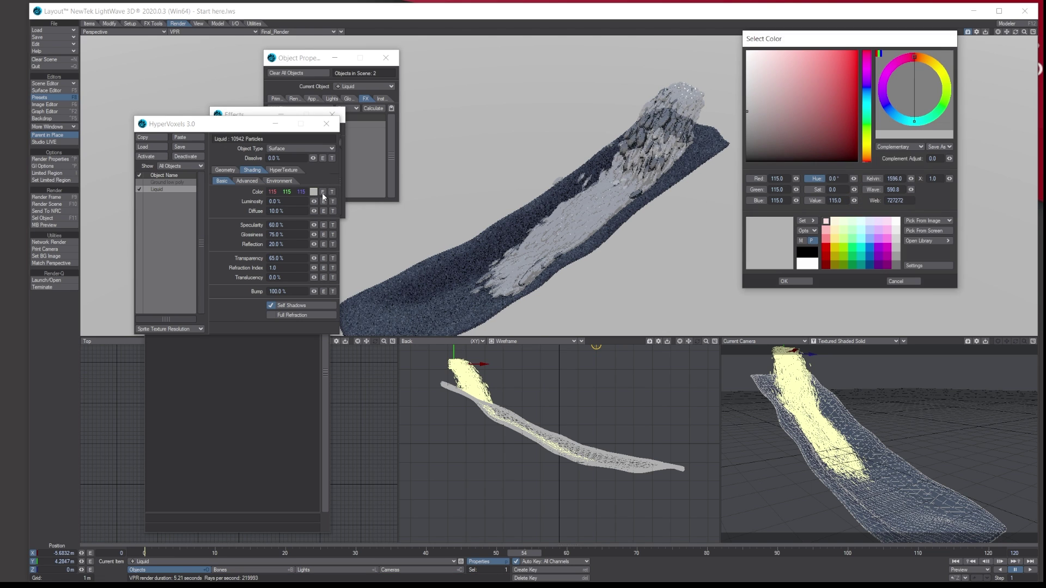
pyautogui.click(862, 224)
pyautogui.click(795, 281)
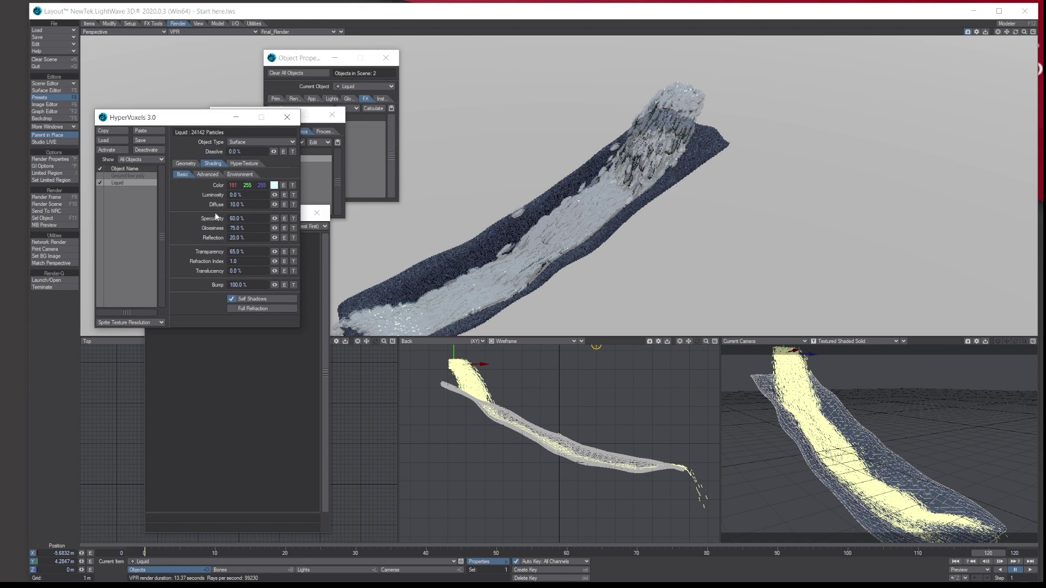
# Step: Set the basic shading to 65% diffuse, 73% specularity, 90.5% glossiness and 73.5% transparency, and raise the bump to about 277.5%
pyautogui.moveTo(245, 204); pyautogui.dragTo(198, 208)
pyautogui.write('65')
pyautogui.press('Tab')
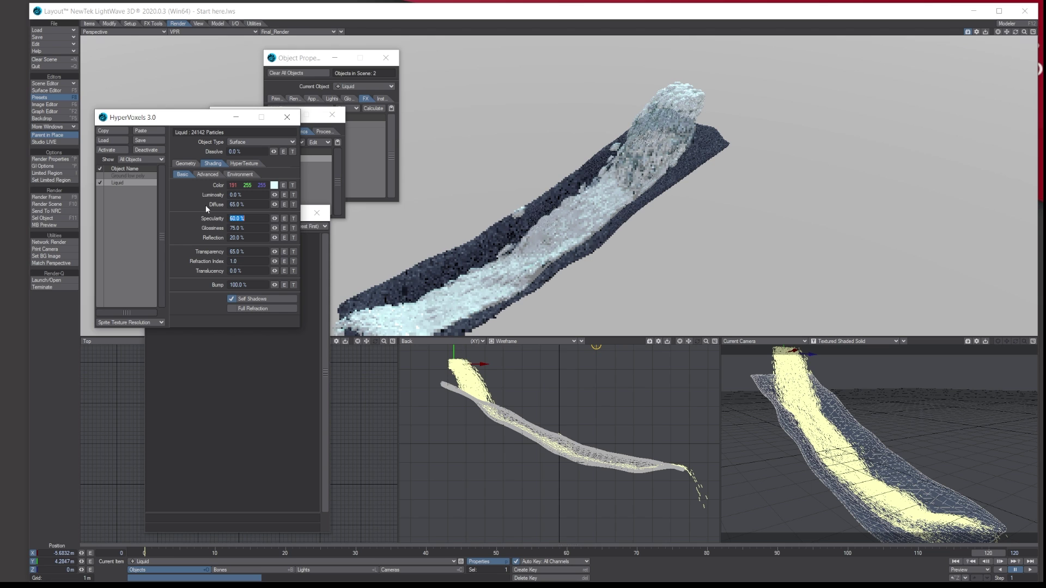
pyautogui.moveTo(275, 228); pyautogui.dragTo(282, 251)
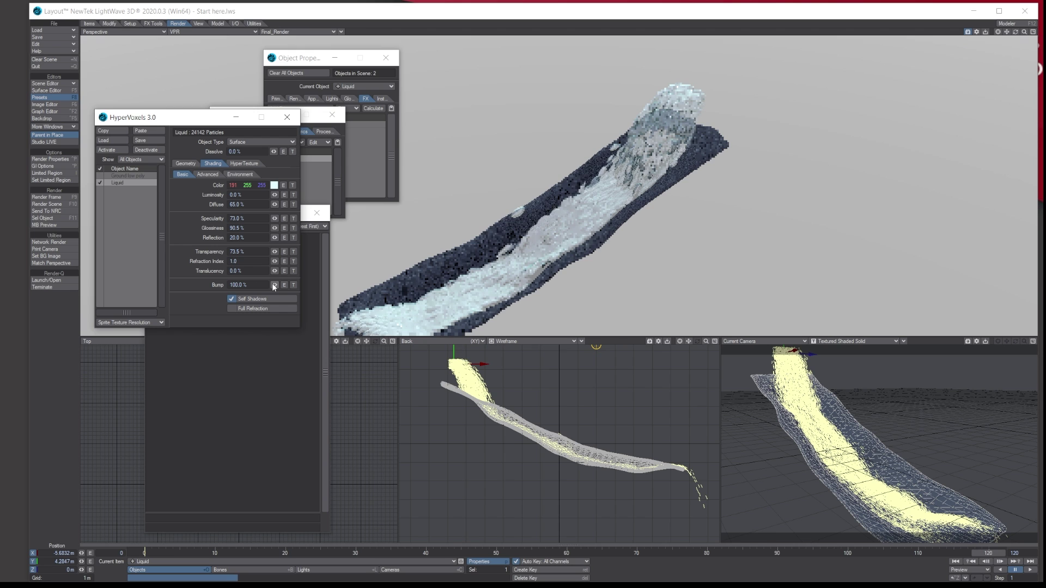
pyautogui.moveTo(274, 285); pyautogui.dragTo(305, 284)
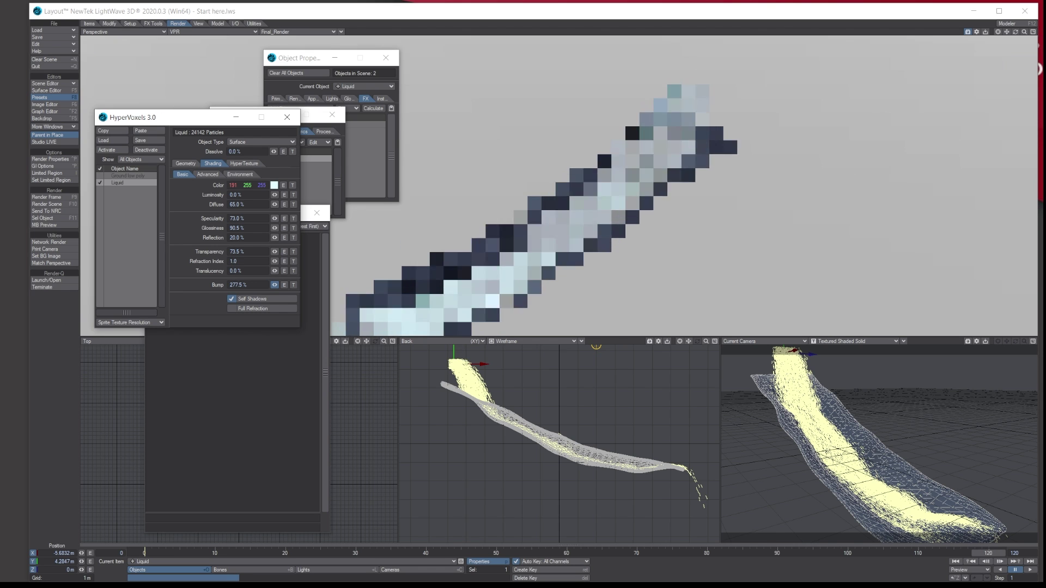
# Step: Set the Turbulence HyperTexture contrast to 5.5% and its texture amplitude to 200%
pyautogui.click(238, 163)
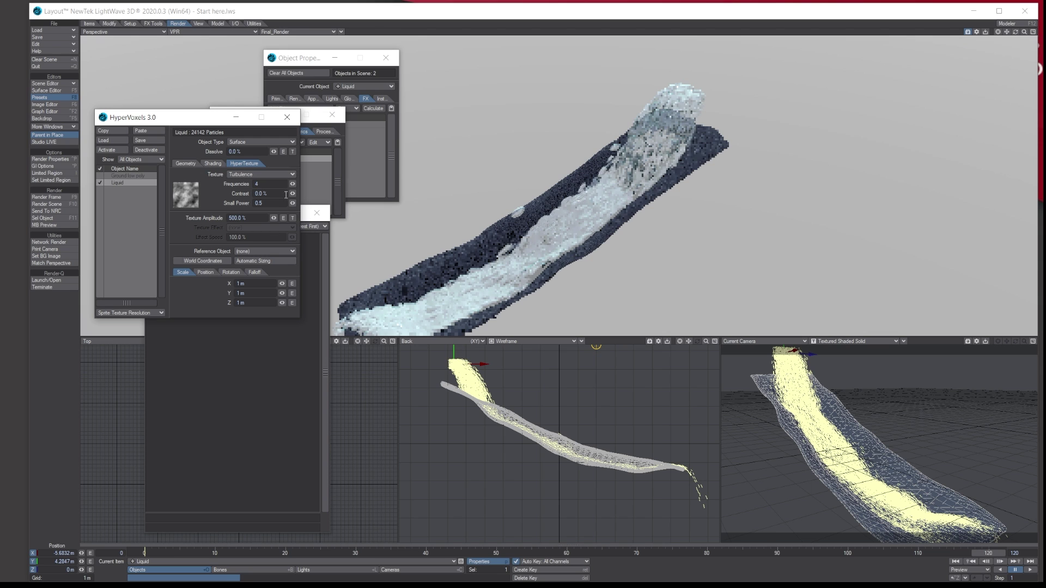
pyautogui.moveTo(292, 193)
pyautogui.mouseDown()
pyautogui.moveTo(303, 194)
pyautogui.moveTo(287, 193)
pyautogui.mouseUp()
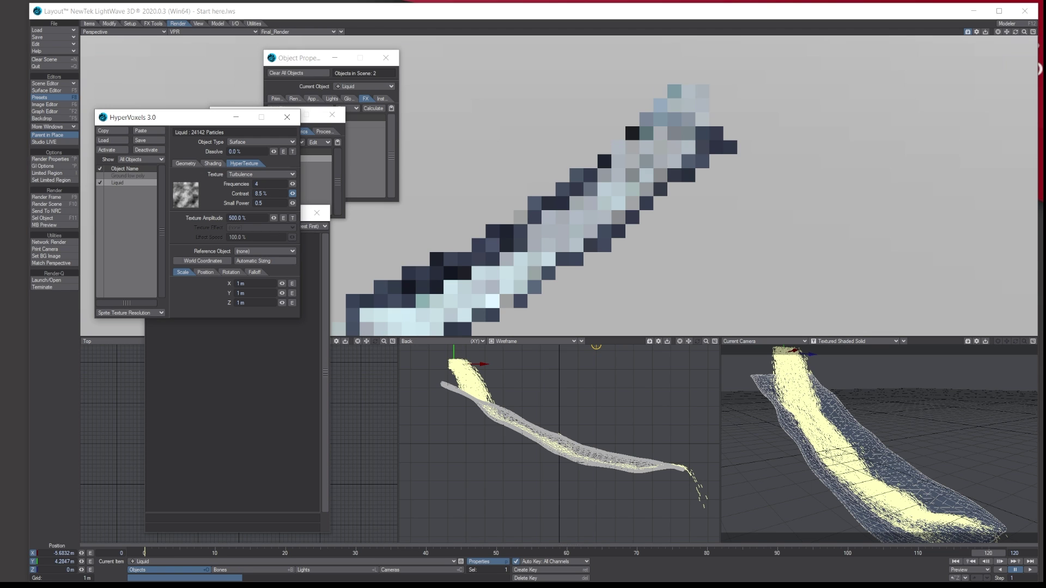
pyautogui.click(244, 217)
pyautogui.write('2')
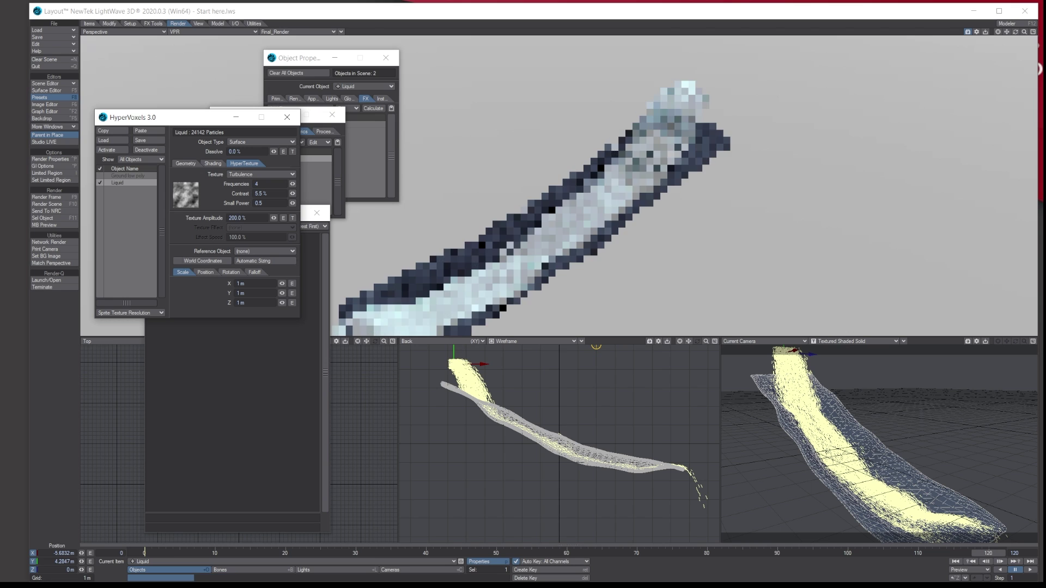
# Step: Set the HyperVoxels geometry stretch amount to 200% and the blending scale to 250%
pyautogui.click(185, 163)
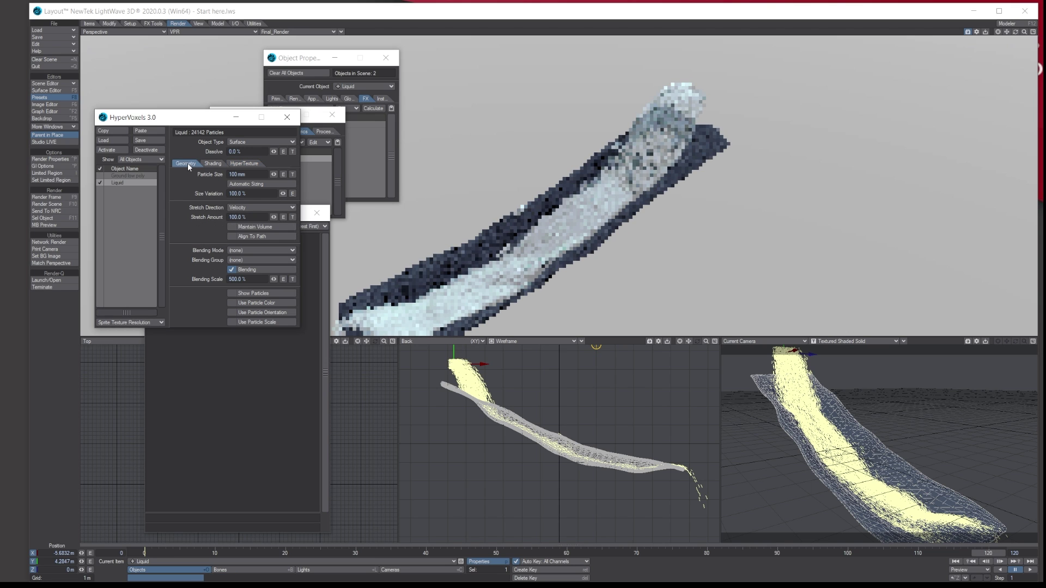
pyautogui.click(242, 217)
pyautogui.write('200')
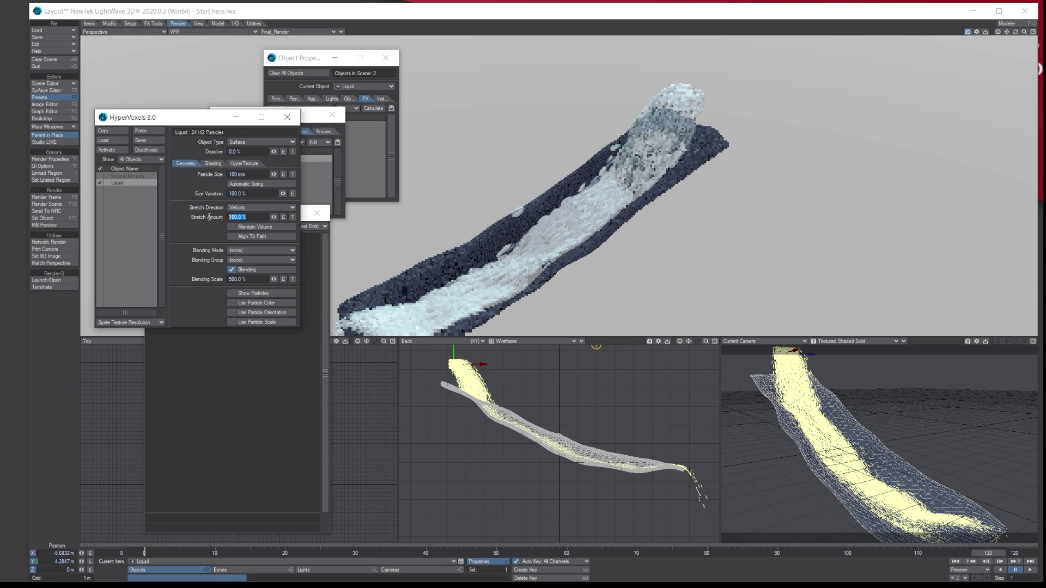
pyautogui.press('Tab')
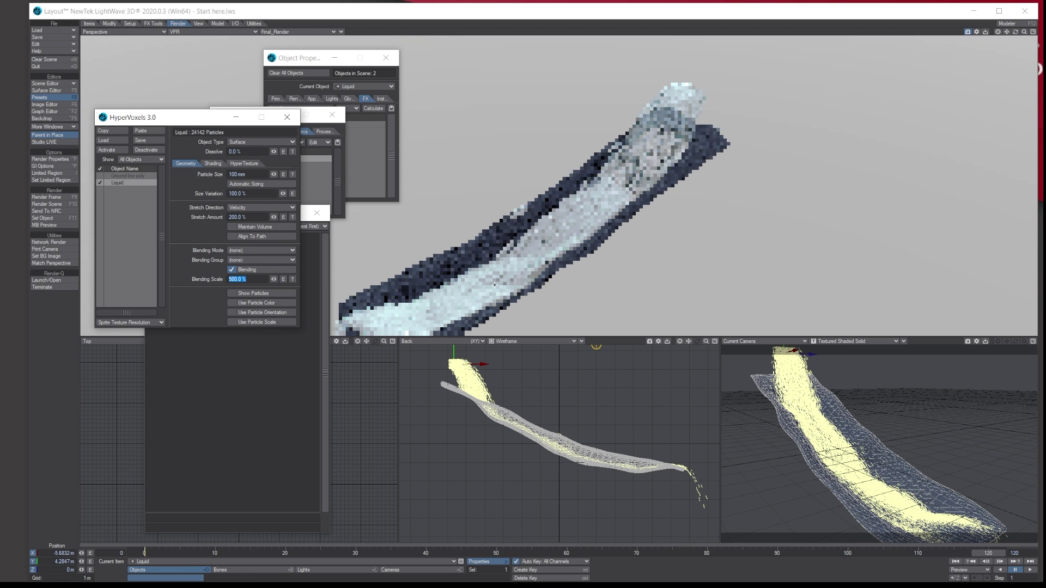
pyautogui.write('250')
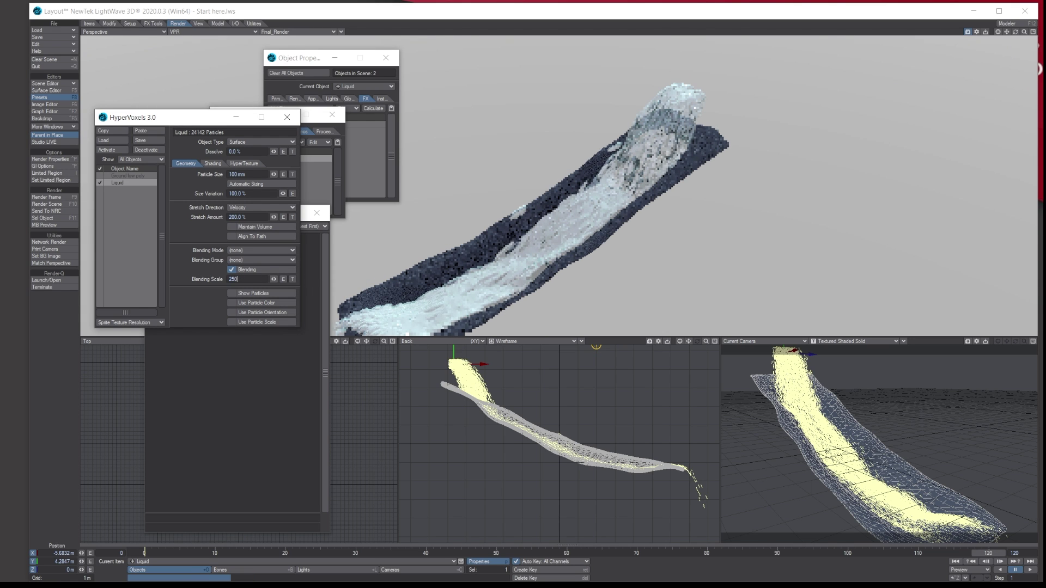
pyautogui.press('Return')
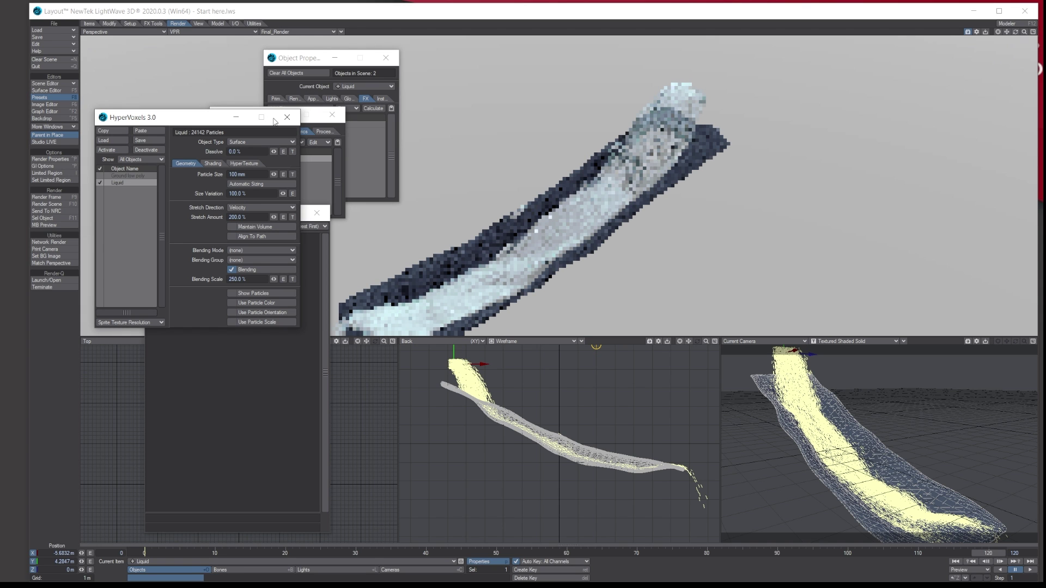
# Step: Close the HyperVoxels, effects and object properties windows, and display the perspective view as Textured Shaded Solid Wireframe
pyautogui.click(287, 116)
pyautogui.click(332, 115)
pyautogui.click(316, 212)
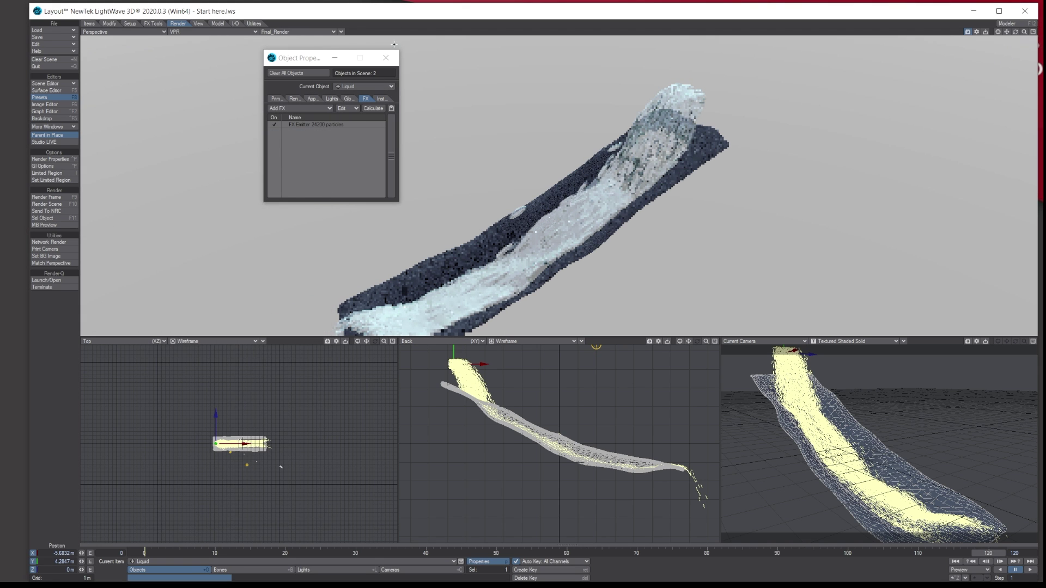
pyautogui.click(386, 58)
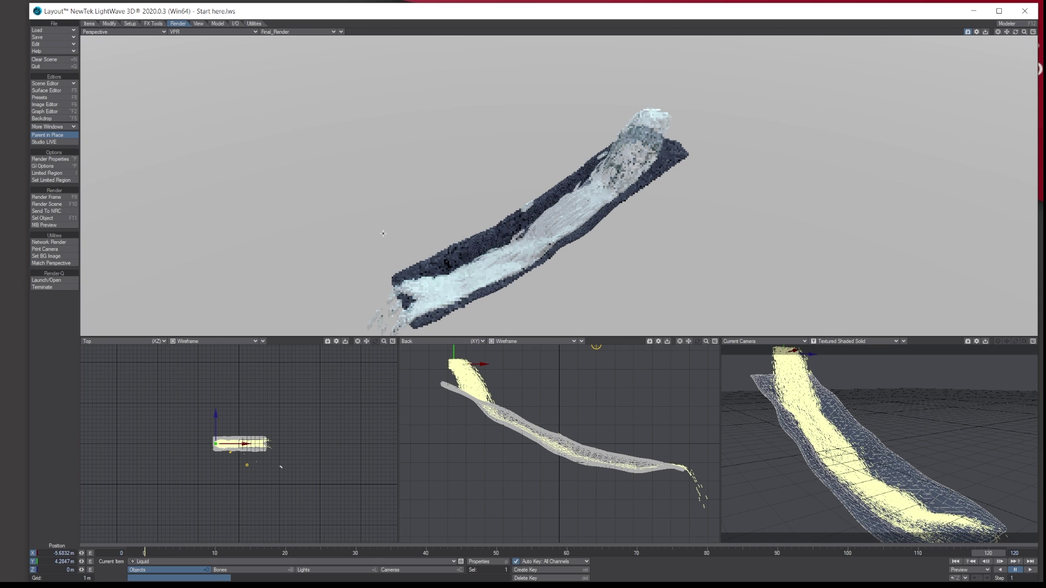
pyautogui.click(212, 32)
pyautogui.click(207, 37)
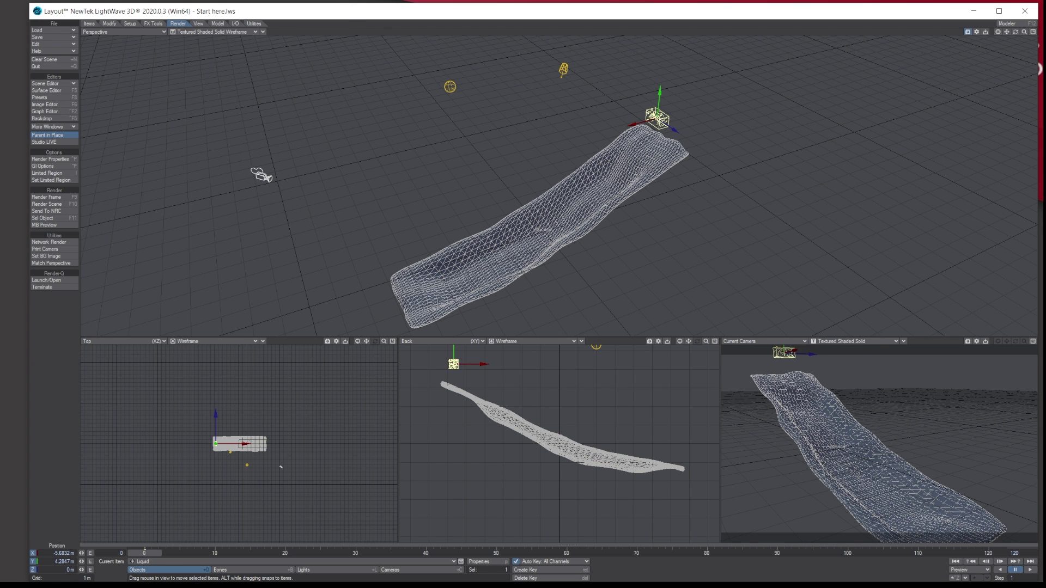
# Step: Extend the scene's end frame to 300 and recalculate the Liquid particle emitter simulation
pyautogui.write('300')
pyautogui.press('Return')
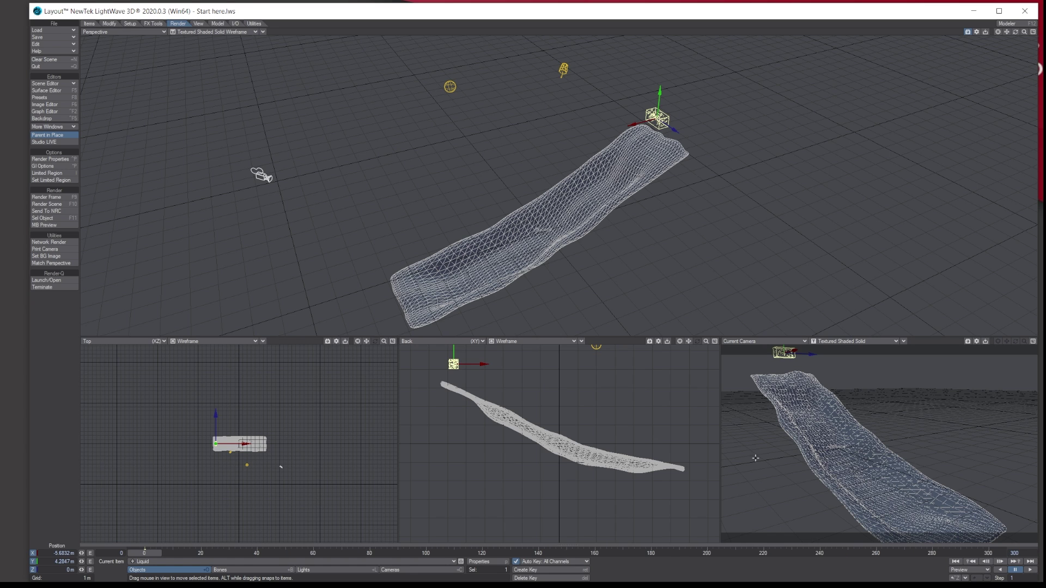
pyautogui.click(478, 561)
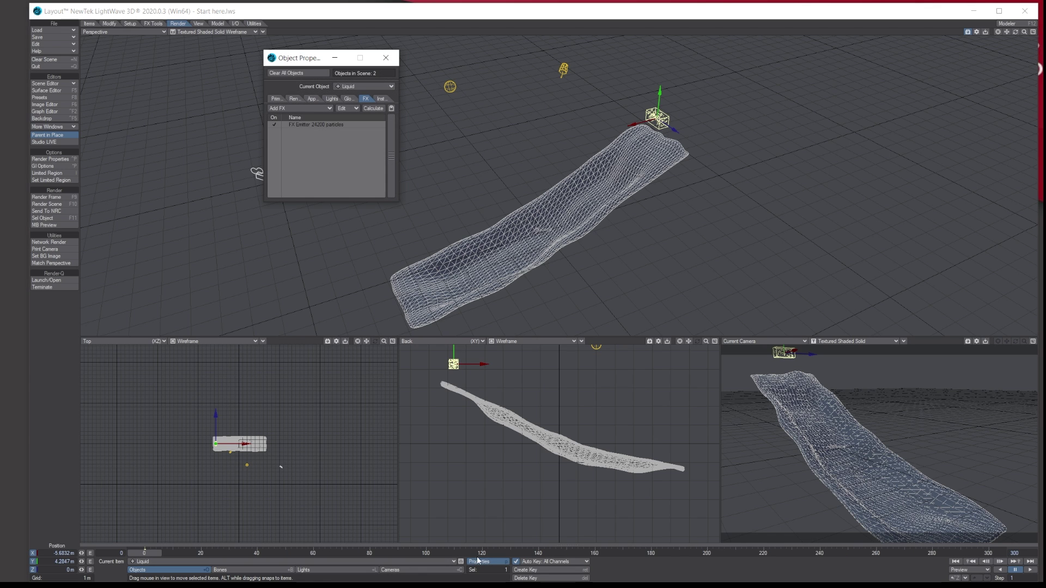
pyautogui.click(374, 108)
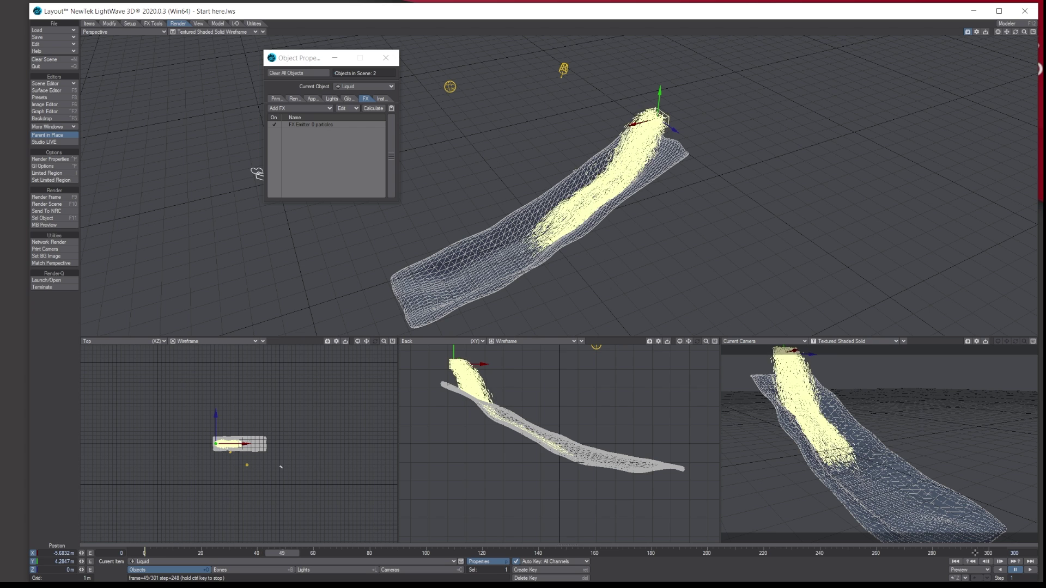
pyautogui.press('ctrl')
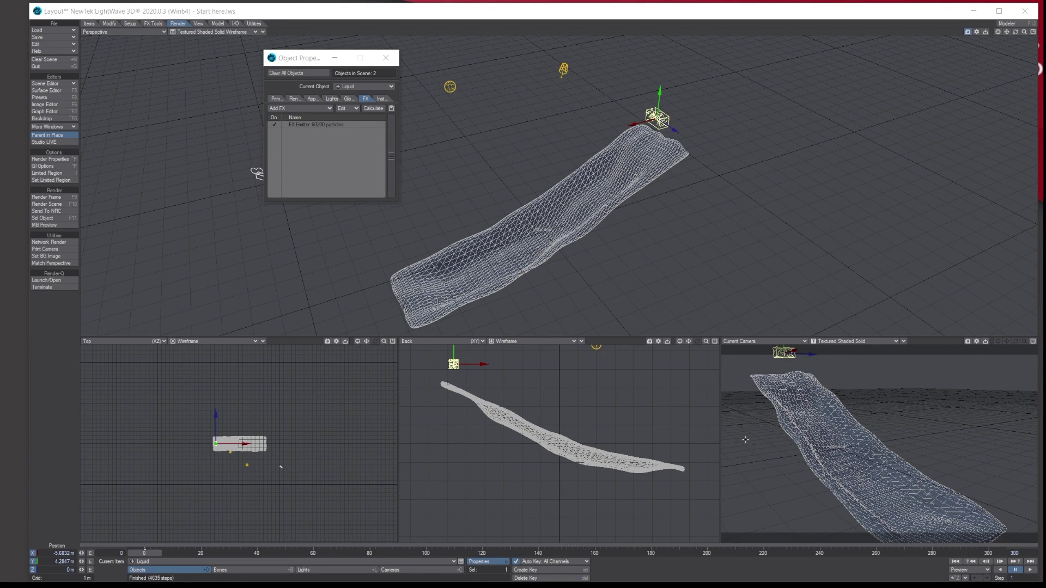
# Step: Play the recalculated particle flow in the perspective view and stop it at frame 147
pyautogui.moveTo(1007, 33); pyautogui.dragTo(1007, 84)
pyautogui.click(1029, 570)
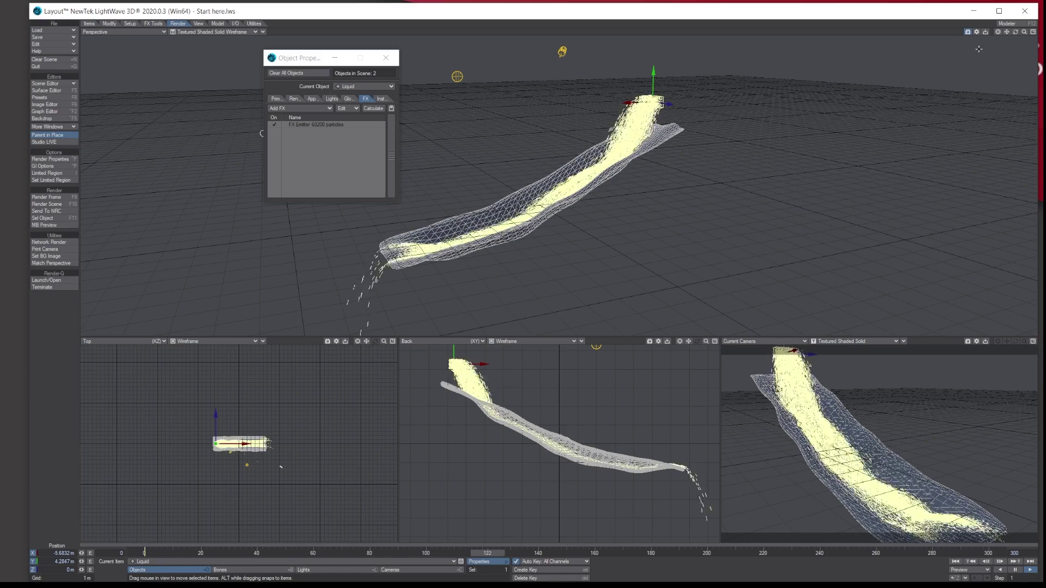
pyautogui.moveTo(1007, 34); pyautogui.dragTo(1004, 44)
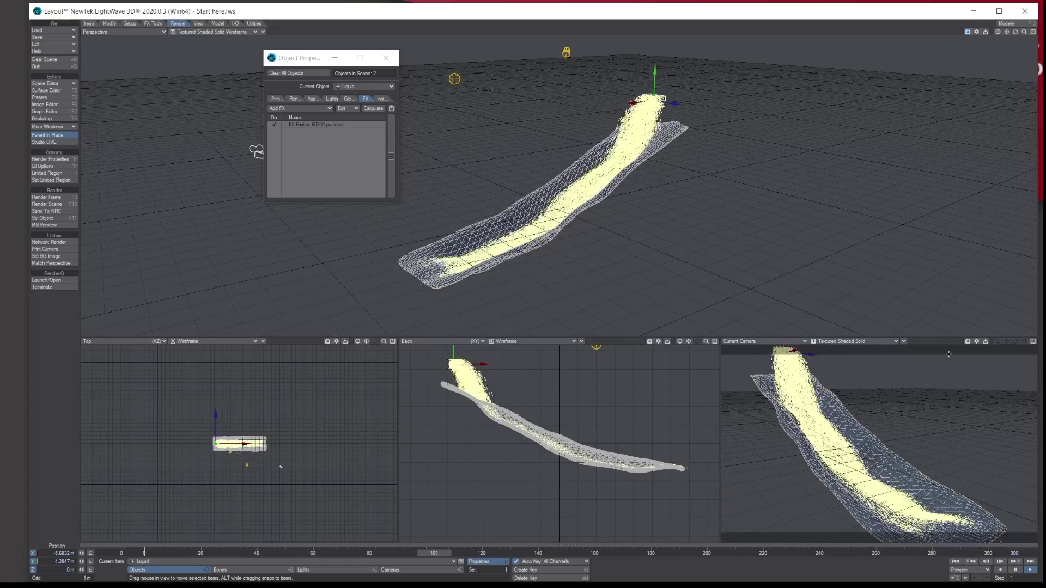
pyautogui.click(1014, 570)
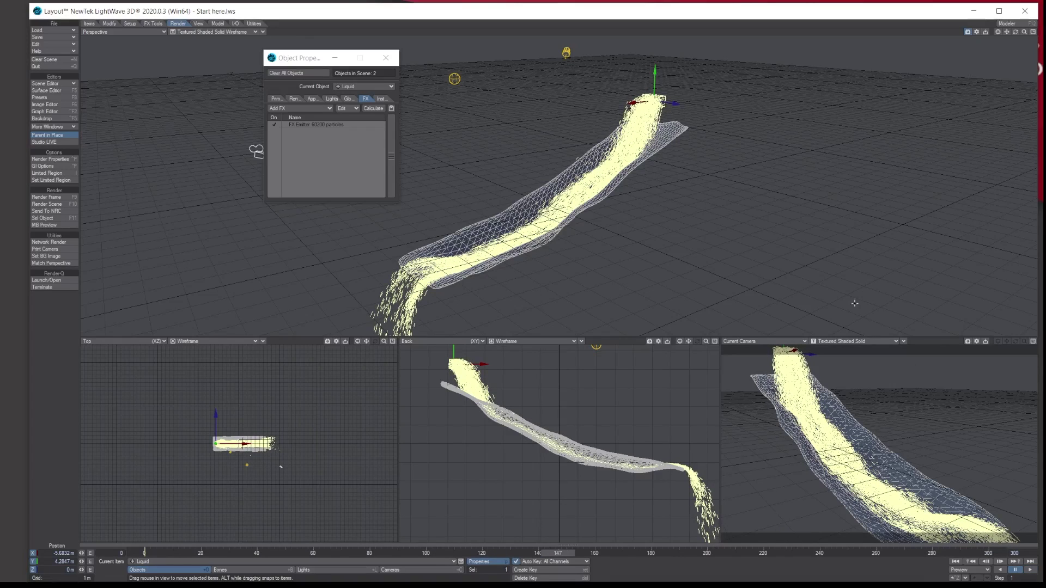
# Step: Display the camera view in VPR and preview the rendered liquid at frame 221
pyautogui.click(842, 342)
pyautogui.click(807, 361)
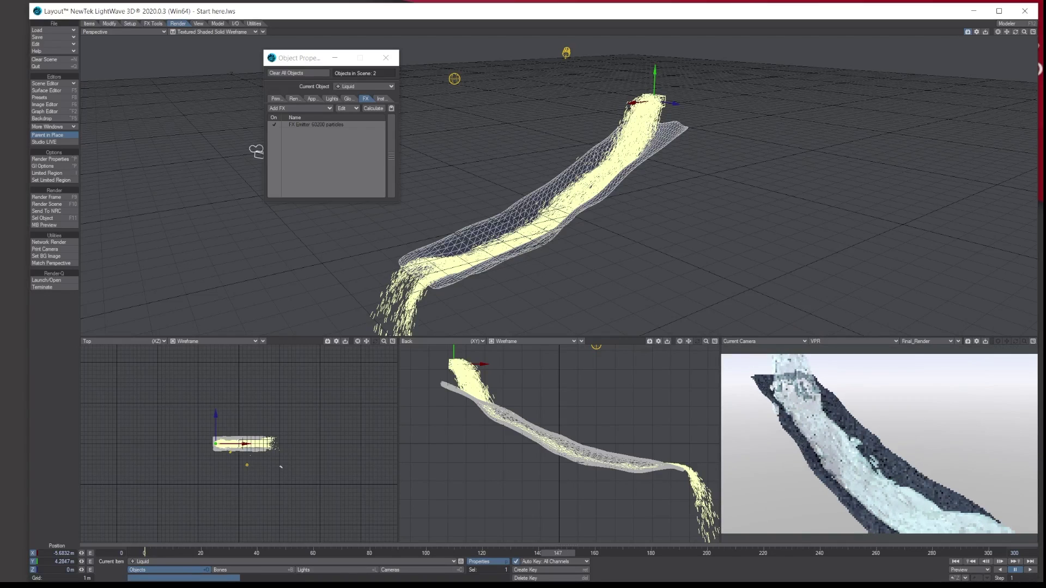
pyautogui.click(676, 551)
pyautogui.click(766, 549)
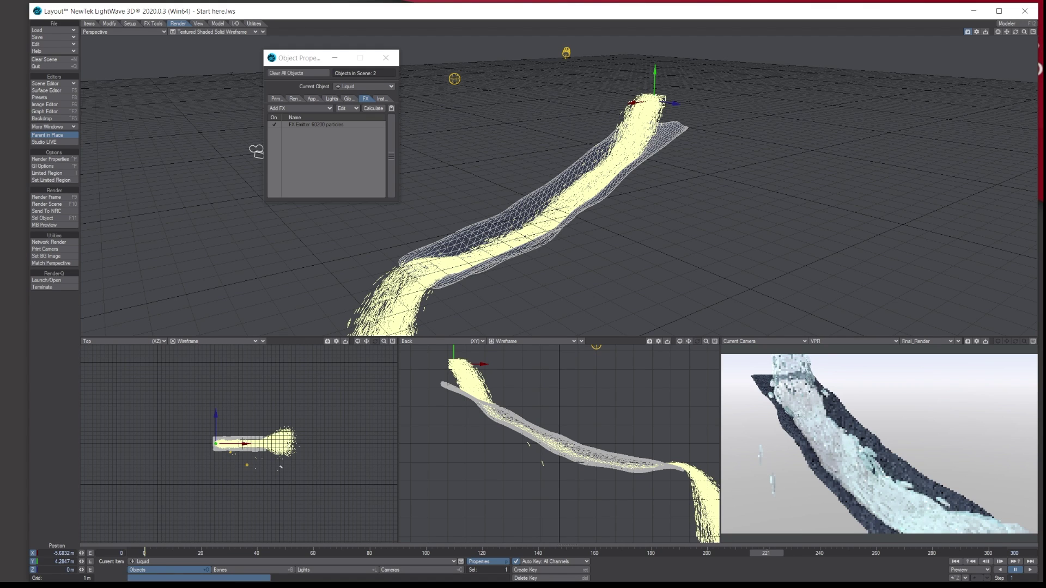
# Step: Display the camera view as Textured Shaded Solid and open the settings of the Liquid object's FX emitter
pyautogui.click(858, 341)
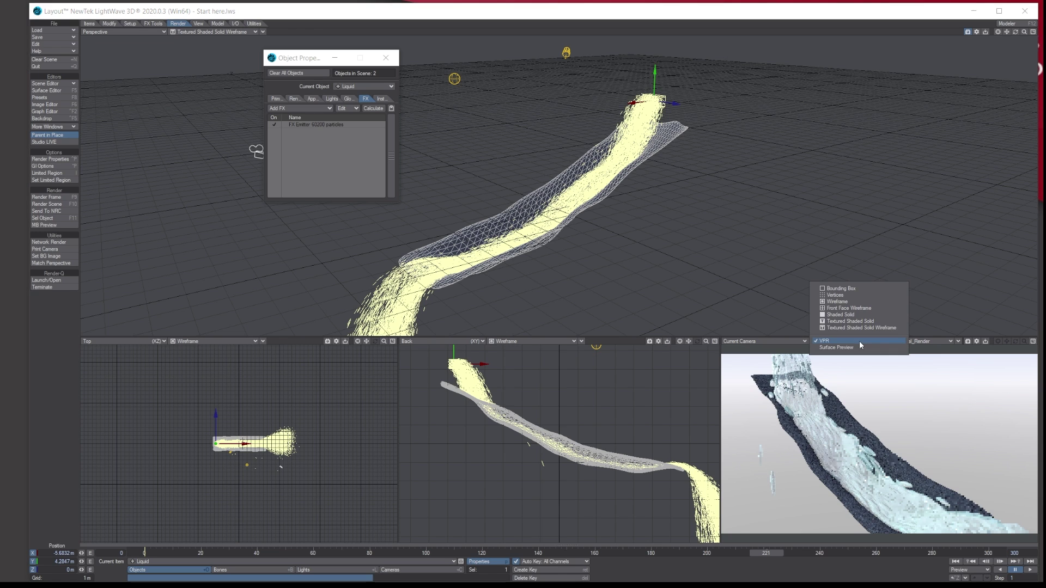
pyautogui.click(866, 323)
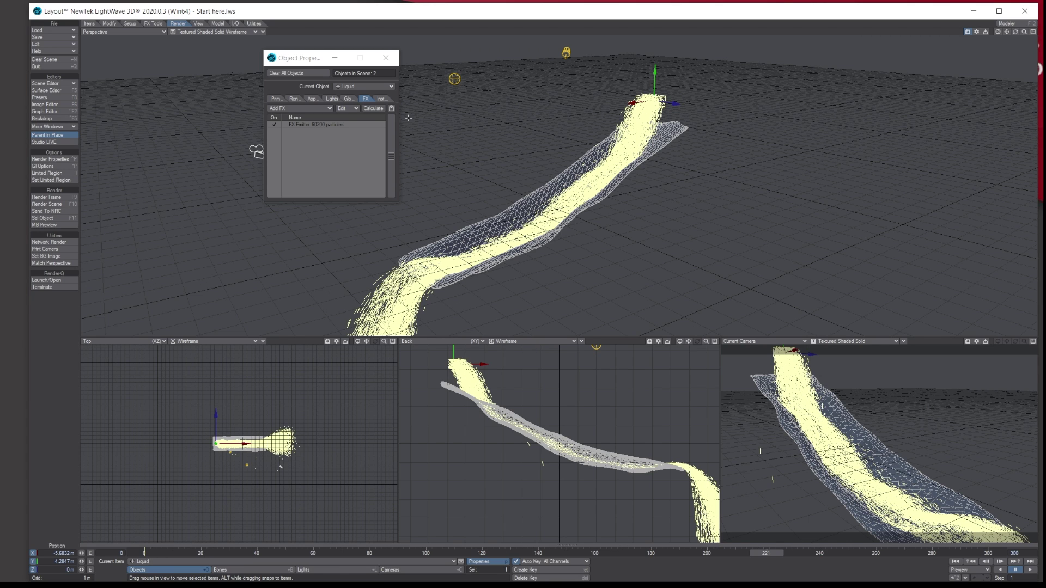
pyautogui.click(336, 124)
pyautogui.doubleClick(337, 124)
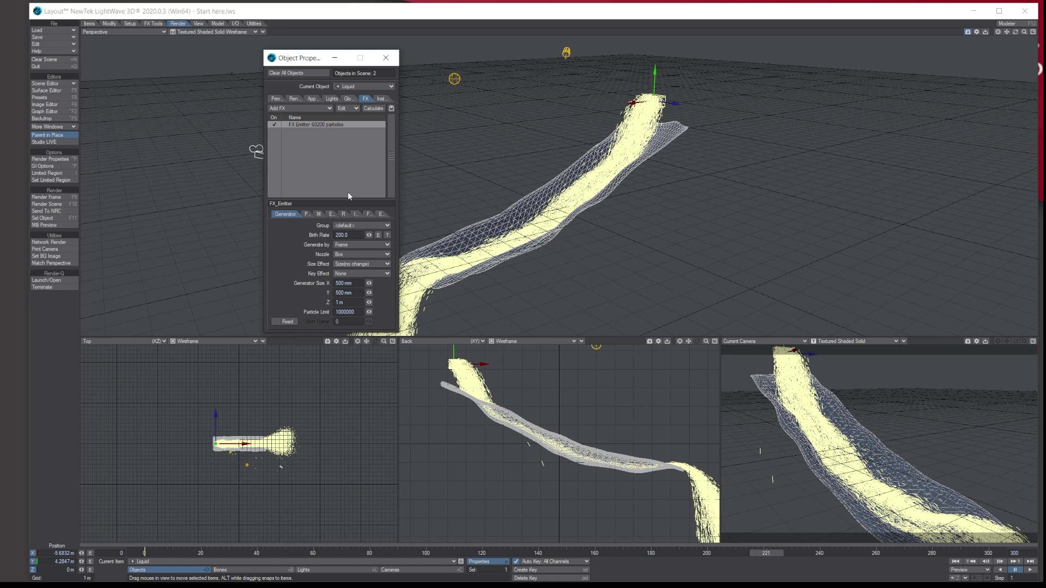
# Step: Set the Liquid emitter's PFX filename to Liquid 2, open the save dialog for all selected particle motions and dismiss it
pyautogui.click(366, 213)
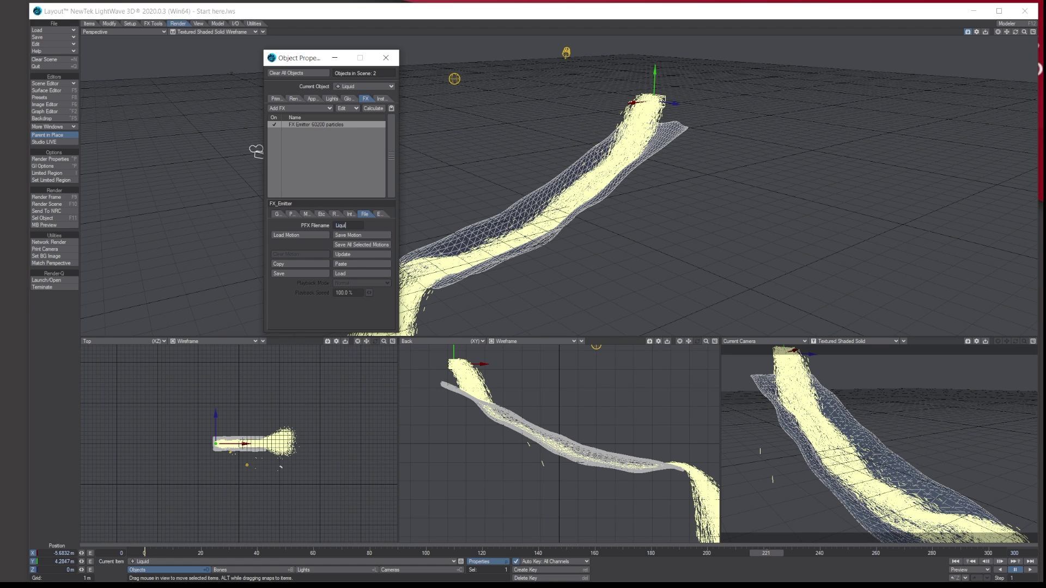
pyautogui.press('Return')
pyautogui.click(361, 245)
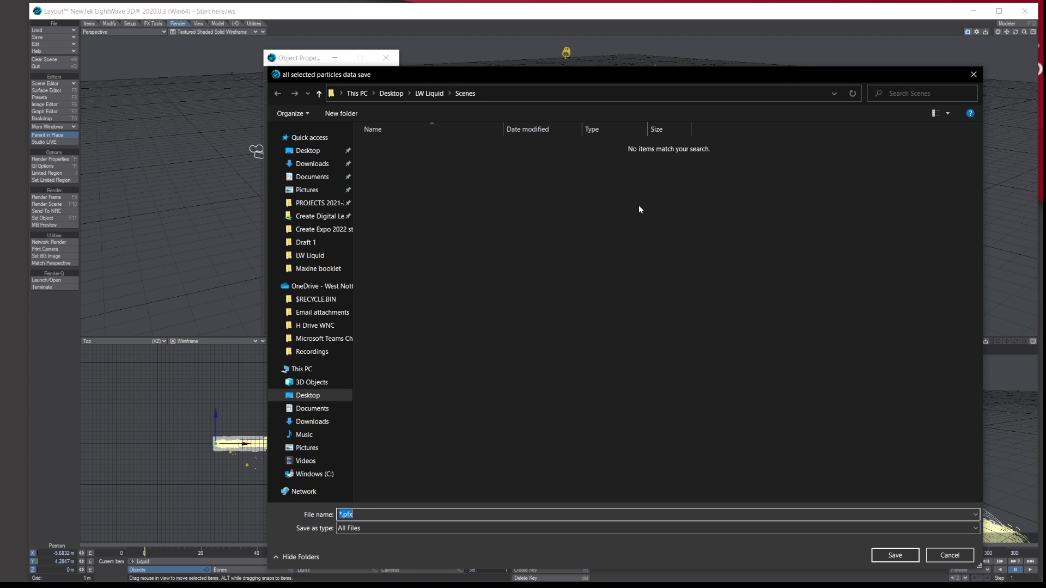
pyautogui.click(950, 555)
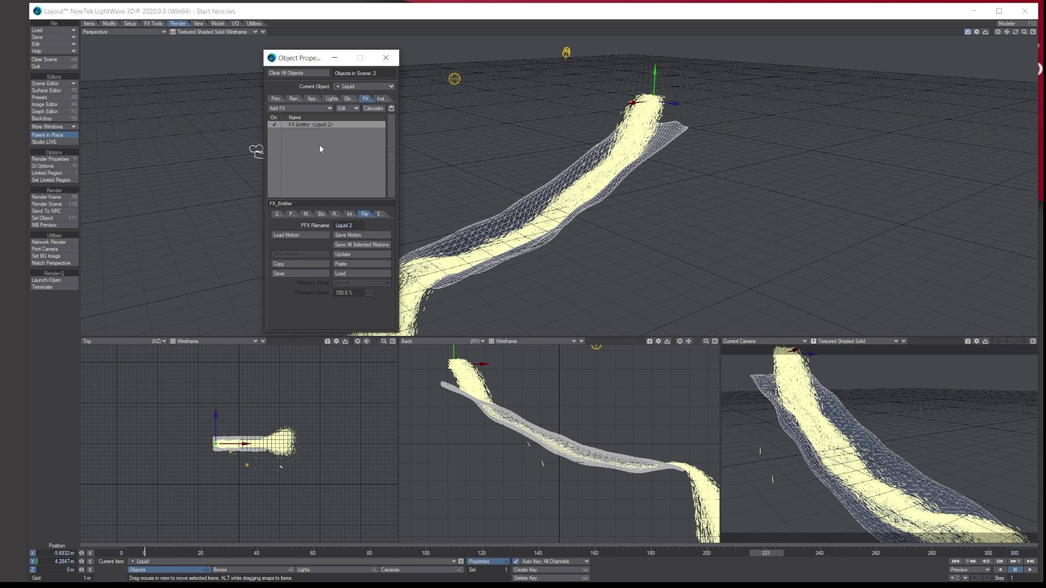
# Step: Review the Liquid emitter's generator and gravity settings, close the object properties and inspect the flow from a lower angle in the perspective view
pyautogui.click(277, 214)
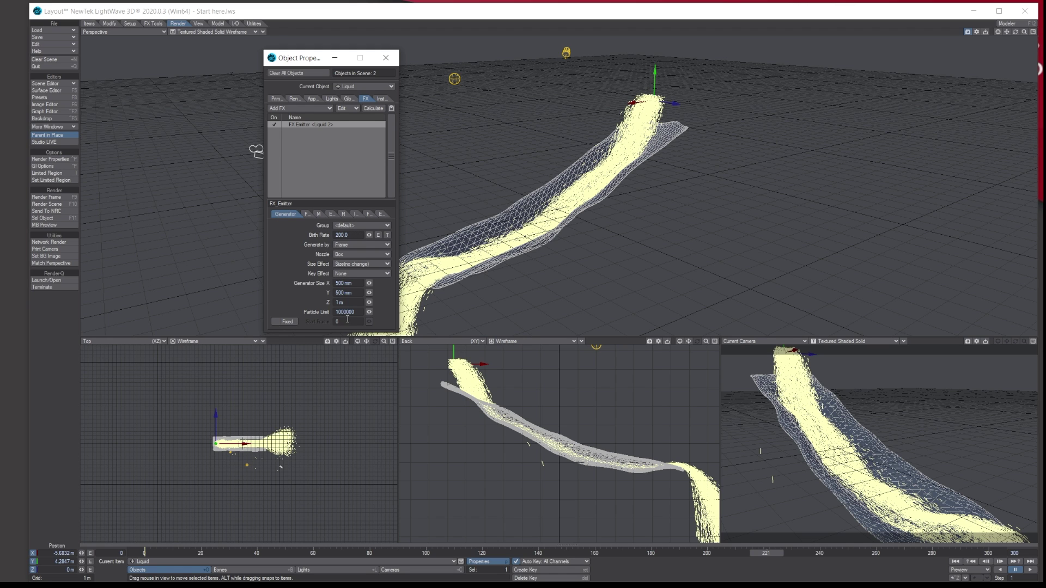
pyautogui.click(306, 213)
pyautogui.click(322, 213)
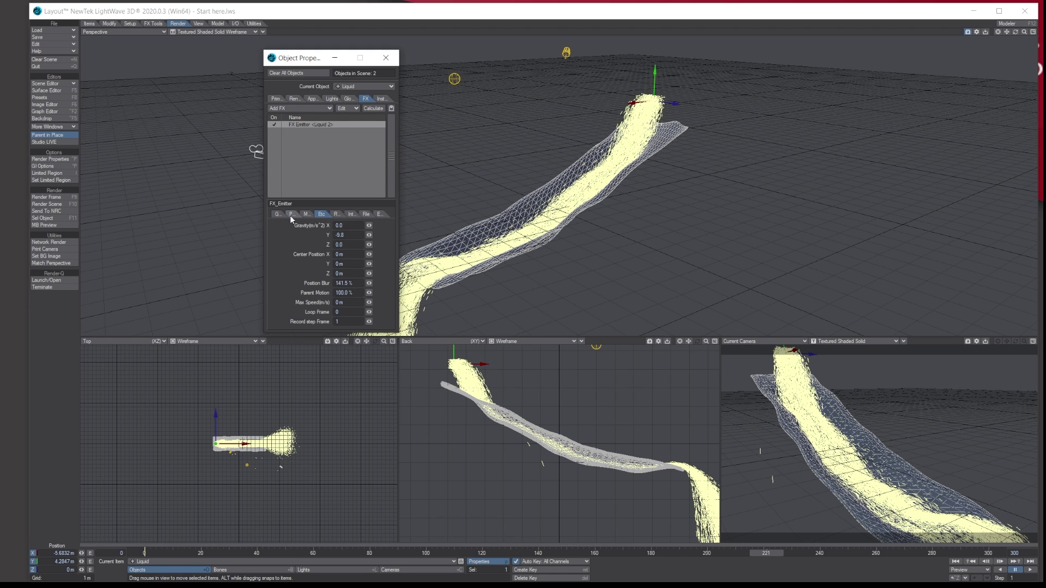
pyautogui.click(276, 214)
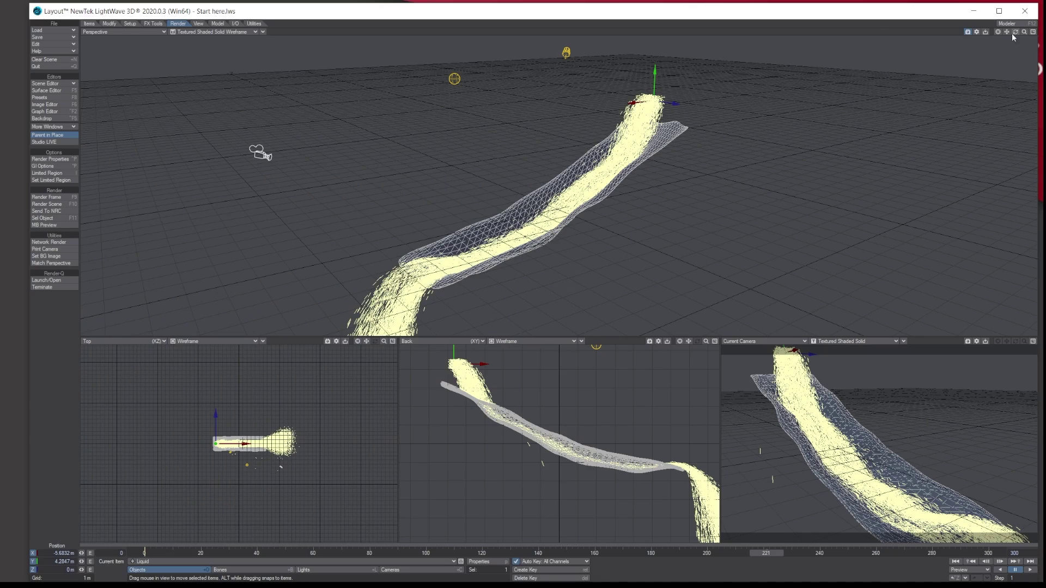
pyautogui.moveTo(1015, 32); pyautogui.dragTo(931, 51)
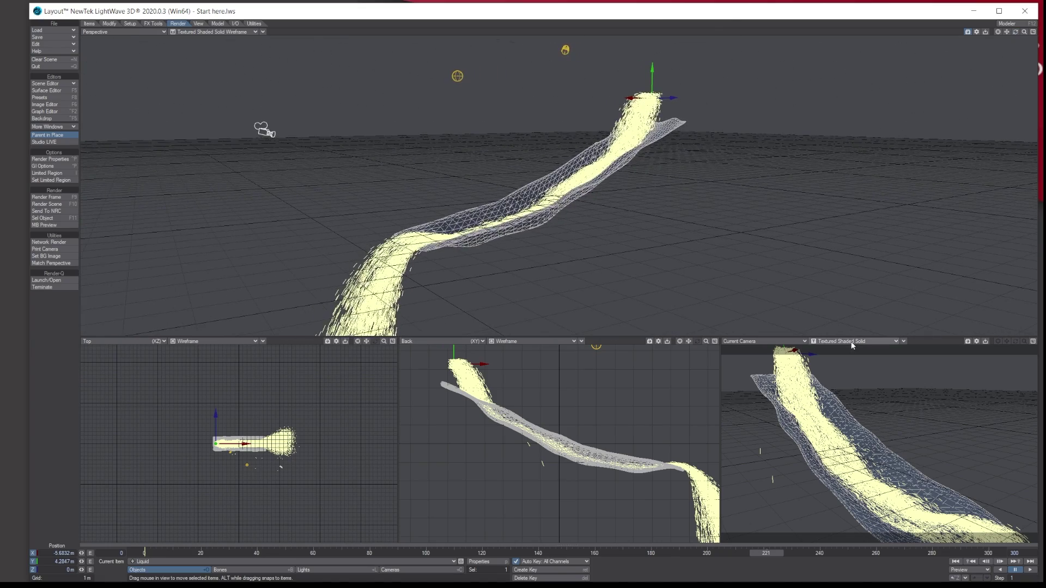